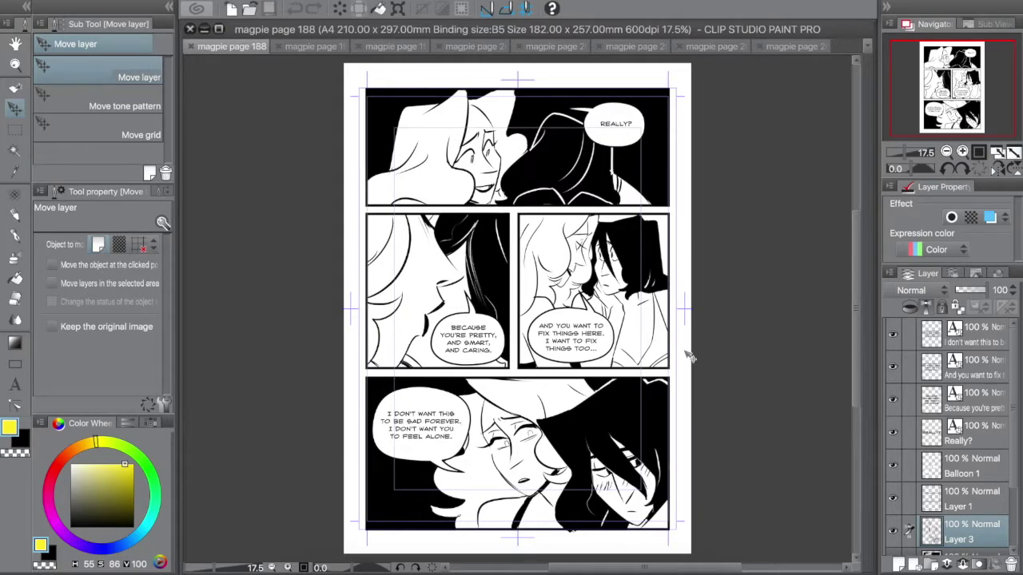
# Fill in both pupils of the light-haired woman in the bottom panel with the Mapping pen at size 40.
pyautogui.click(15, 62)
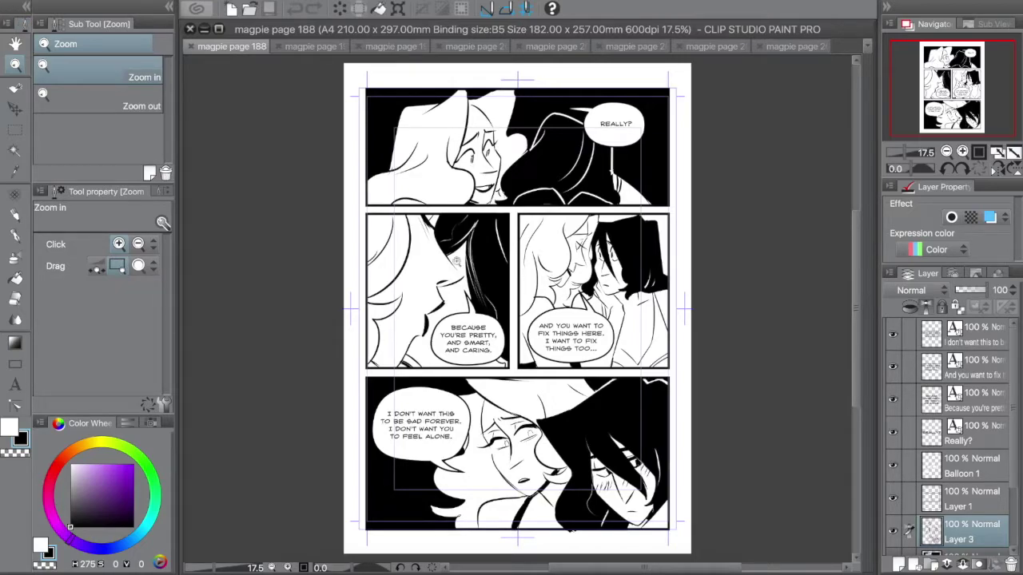
pyautogui.moveTo(456, 381); pyautogui.dragTo(605, 517)
pyautogui.press('p')
pyautogui.press('[')
pyautogui.press('[')
pyautogui.press('[')
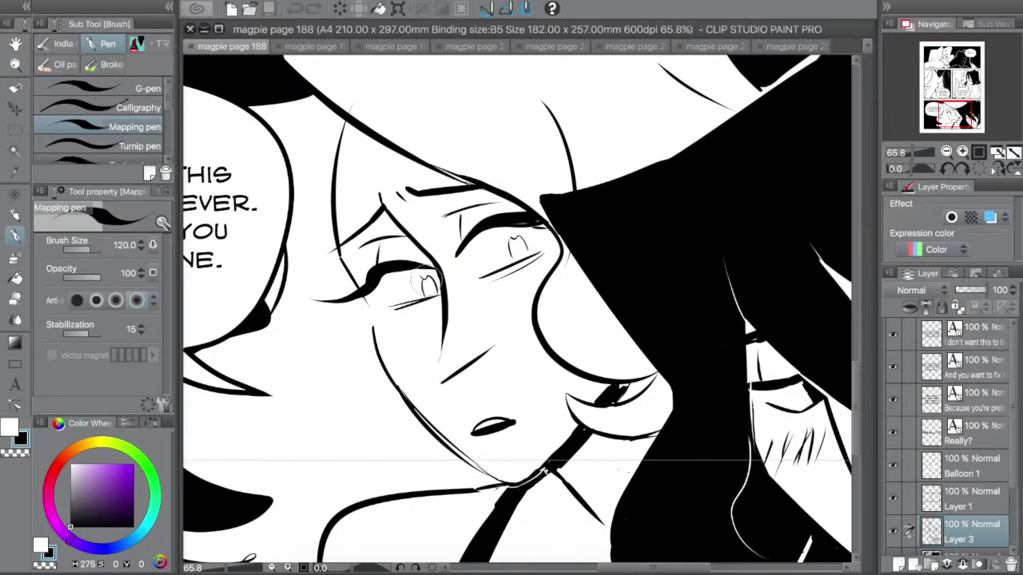
pyautogui.press('[')
pyautogui.press('[')
pyautogui.press('[')
pyautogui.press('[')
pyautogui.press('[')
pyautogui.press('[')
pyautogui.moveTo(426, 283); pyautogui.dragTo(432, 291)
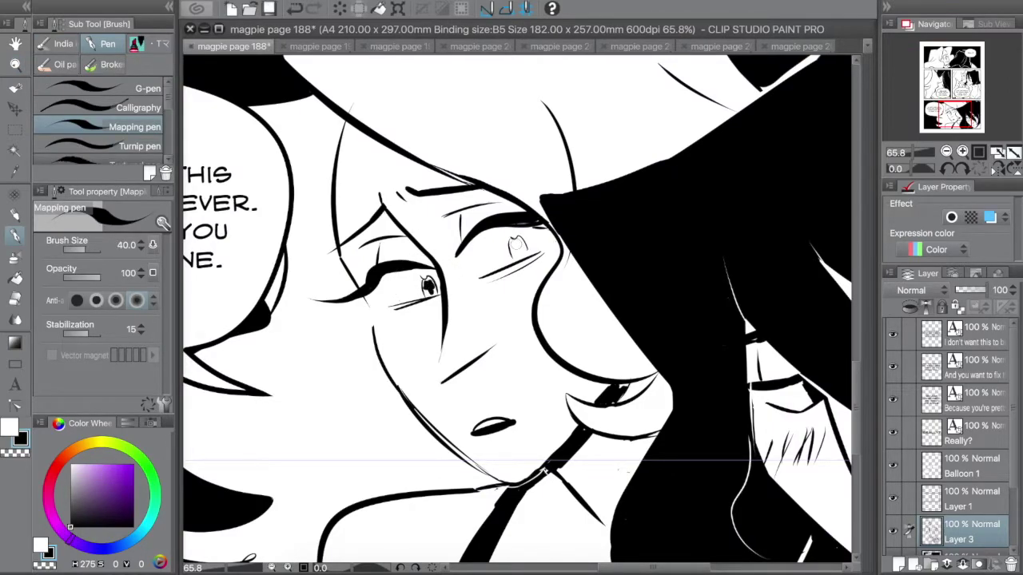
pyautogui.moveTo(515, 240); pyautogui.dragTo(521, 253)
# Thicken the hair line beside her face and reinforce the lower eyelid lines with the Mapping pen.
pyautogui.moveTo(353, 240); pyautogui.dragTo(336, 254)
pyautogui.press('e')
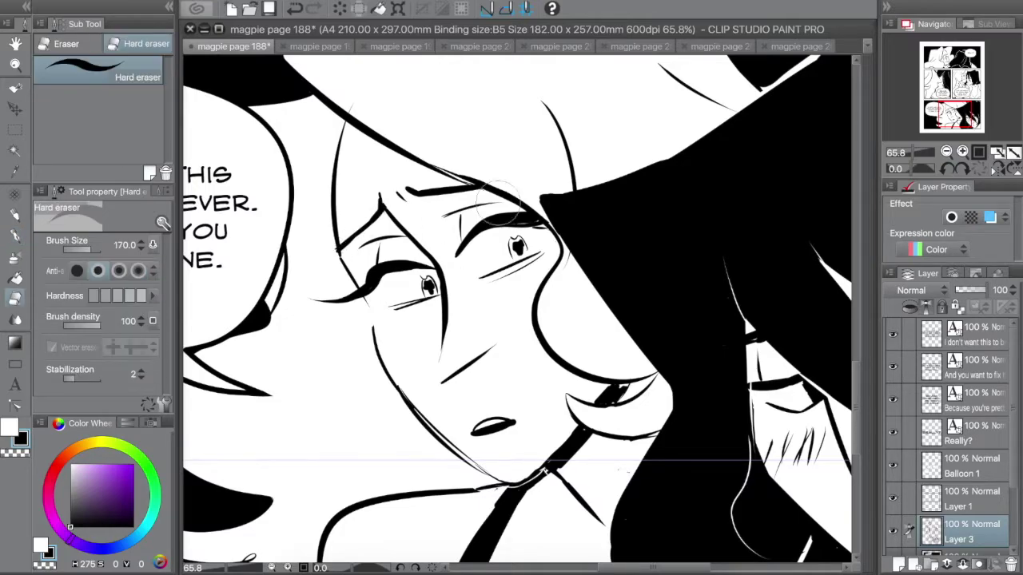
pyautogui.press('p')
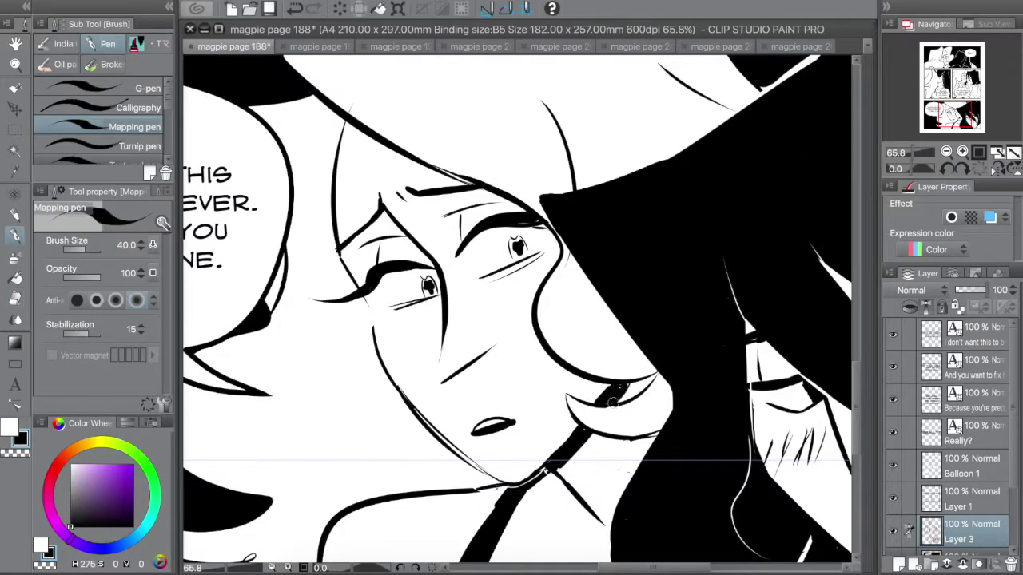
pyautogui.moveTo(397, 313); pyautogui.dragTo(434, 302)
pyautogui.moveTo(480, 282); pyautogui.dragTo(529, 254)
# Switch to magpie page 194, add a new layer above Layer 8 and choose a pinkish-red drawing colour.
pyautogui.click(312, 47)
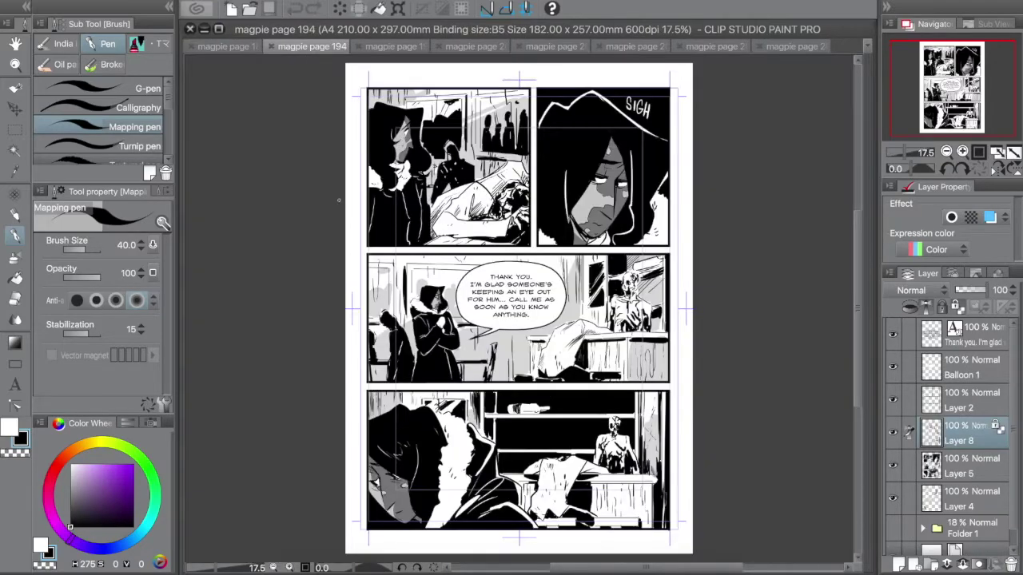
pyautogui.click(15, 64)
pyautogui.moveTo(520, 202); pyautogui.dragTo(721, 534)
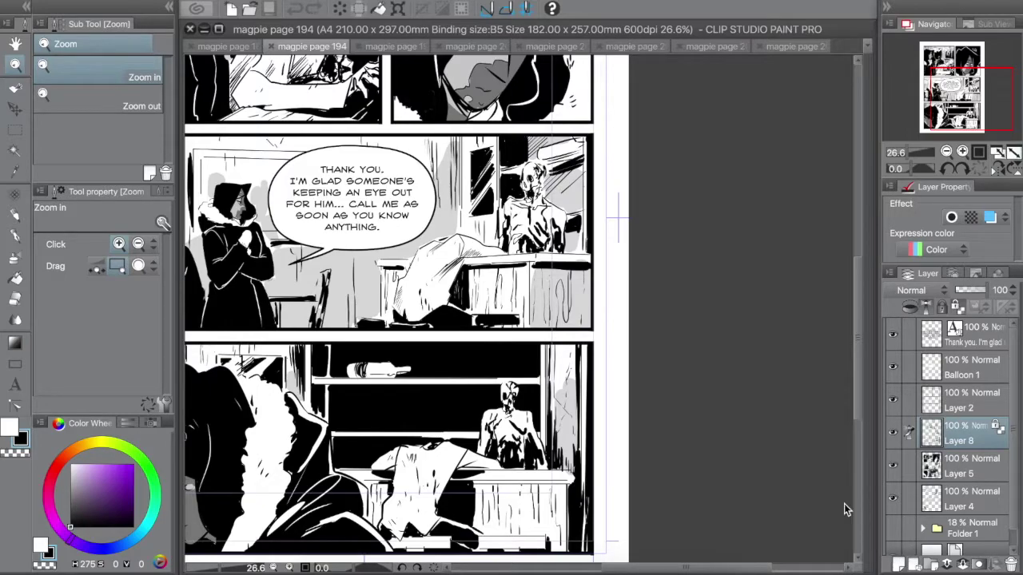
pyautogui.click(899, 564)
pyautogui.click(109, 463)
pyautogui.click(52, 473)
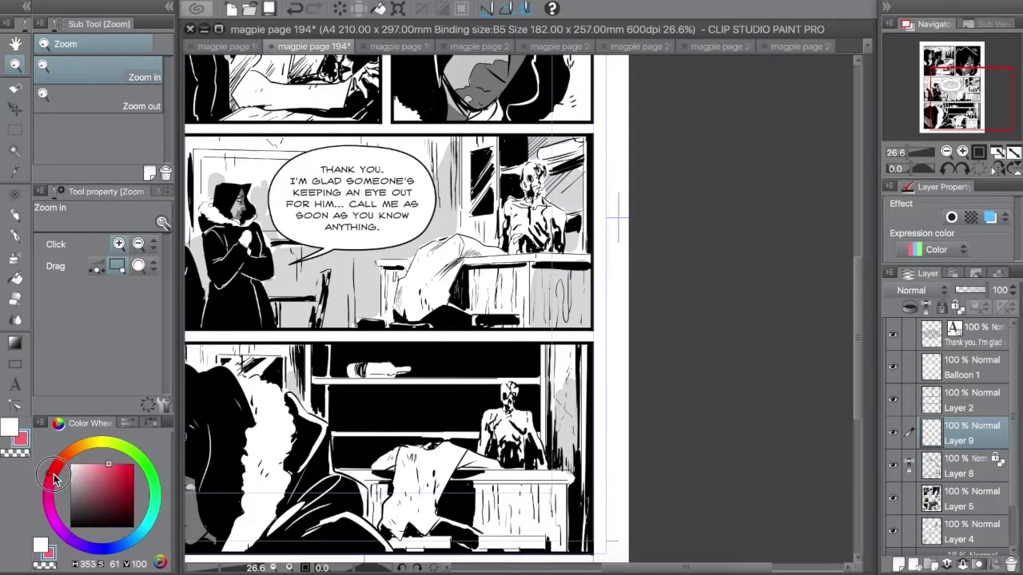
# Try a rough red sketch over the skeletal figure behind the counter in the middle panel.
pyautogui.press('p')
pyautogui.moveTo(489, 234); pyautogui.dragTo(500, 224)
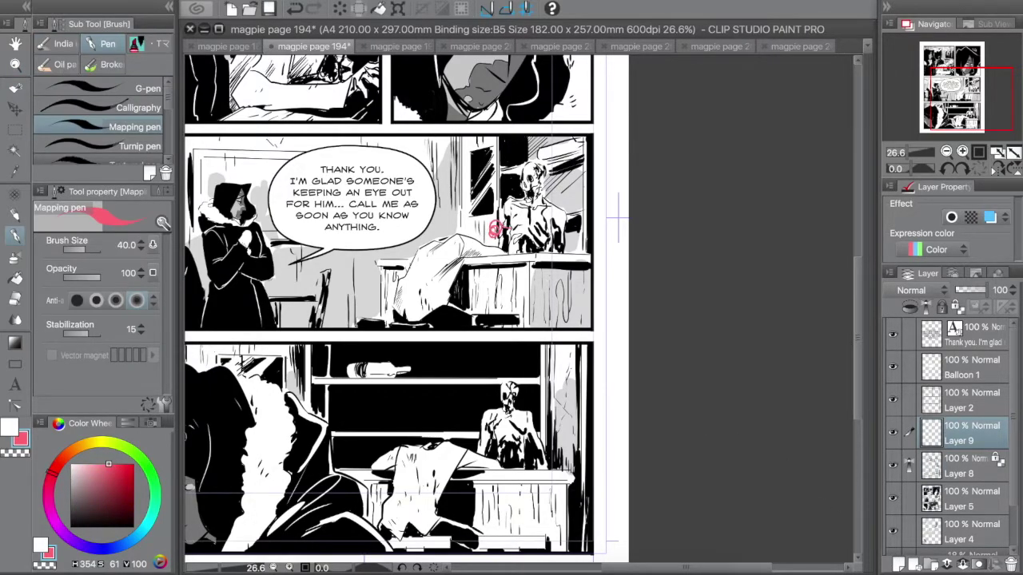
pyautogui.moveTo(531, 181)
pyautogui.mouseDown()
pyautogui.moveTo(499, 230)
pyautogui.moveTo(573, 257)
pyautogui.moveTo(559, 234)
pyautogui.moveTo(546, 257)
pyautogui.moveTo(558, 242)
pyautogui.mouseUp()
pyautogui.press('super+t')
pyautogui.press('Return')
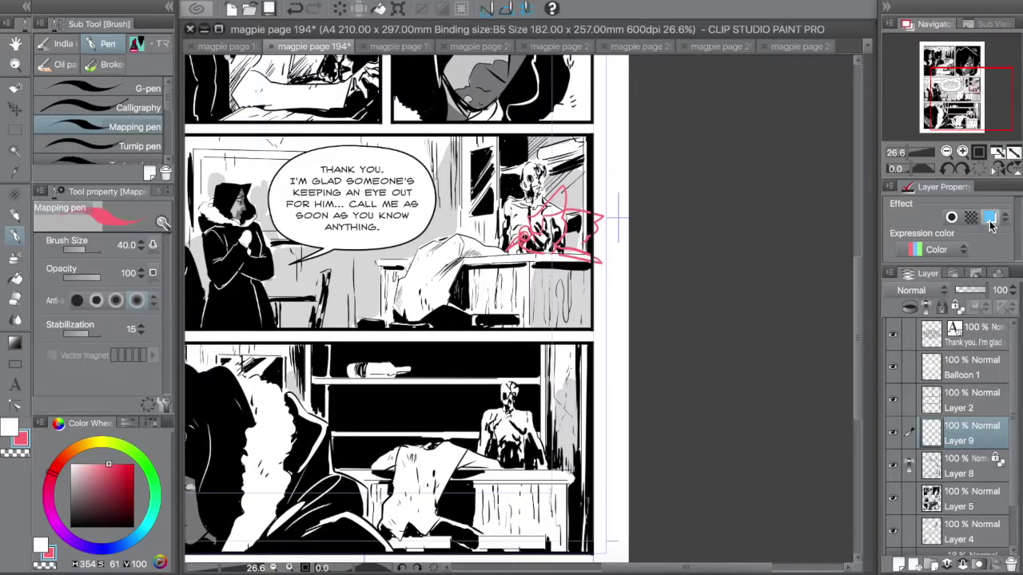
pyautogui.click(990, 218)
pyautogui.click(991, 219)
# Try a matching red sketch over the skeletal figure's torso in the bottom panel.
pyautogui.moveTo(971, 100); pyautogui.dragTo(968, 116)
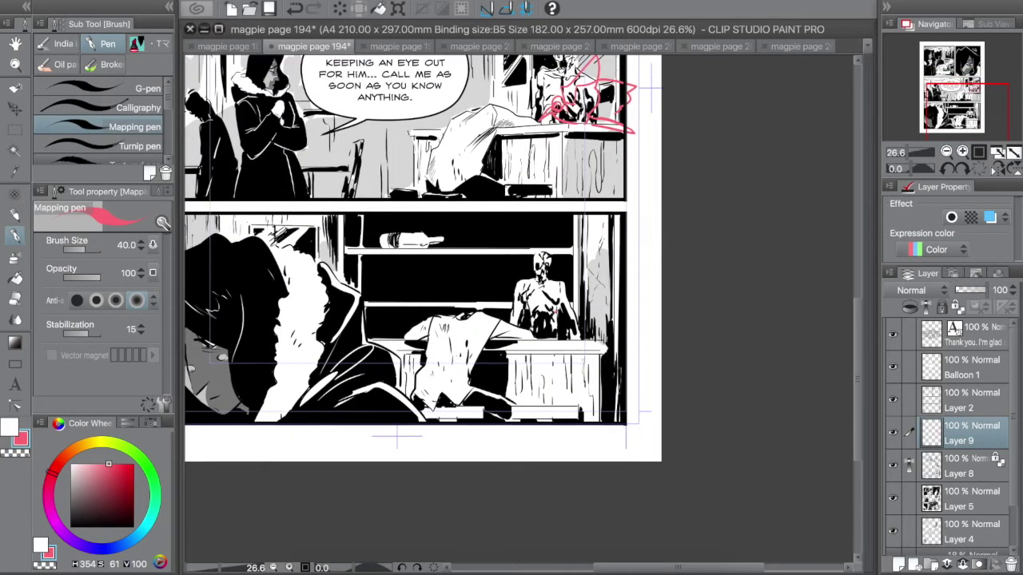
pyautogui.moveTo(556, 310)
pyautogui.mouseDown()
pyautogui.moveTo(543, 334)
pyautogui.moveTo(553, 336)
pyautogui.moveTo(538, 311)
pyautogui.mouseUp()
pyautogui.press('super+z')
pyautogui.press('super+z')
pyautogui.moveTo(504, 323)
pyautogui.mouseDown()
pyautogui.moveTo(553, 305)
pyautogui.moveTo(563, 331)
pyautogui.mouseUp()
pyautogui.moveTo(547, 310)
pyautogui.mouseDown()
pyautogui.moveTo(572, 323)
pyautogui.moveTo(569, 334)
pyautogui.mouseUp()
pyautogui.scroll(5, 752, 205)
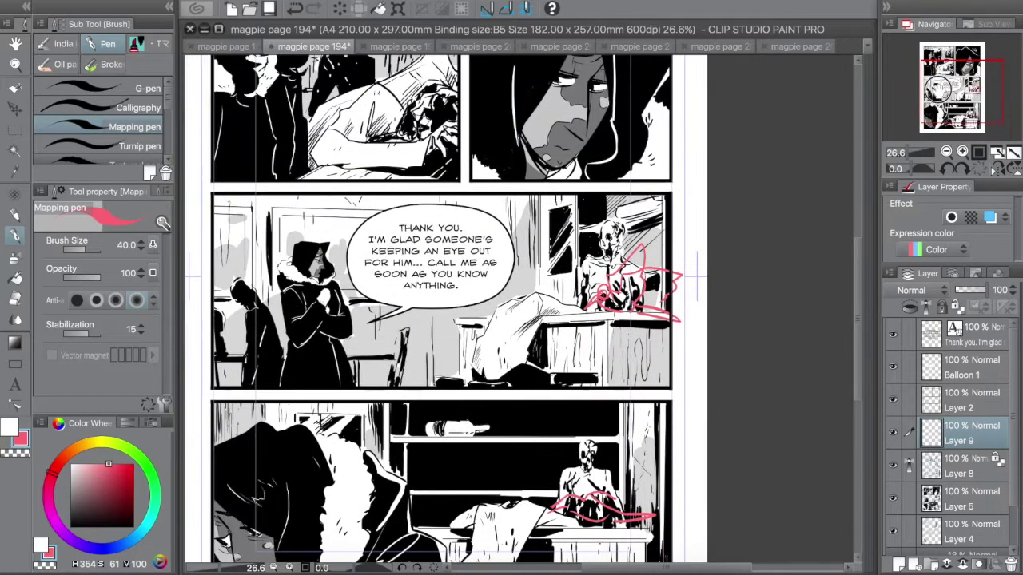
pyautogui.scroll(-4, 445, 309)
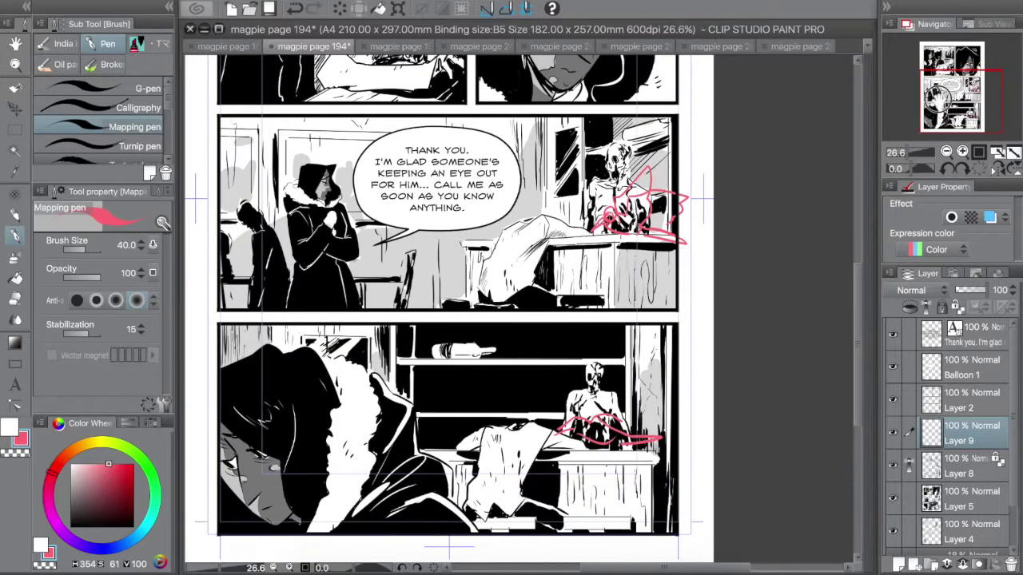
# Erase the red sketches from the middle and bottom panels.
pyautogui.press('e')
pyautogui.moveTo(573, 191); pyautogui.dragTo(672, 204)
pyautogui.moveTo(560, 412); pyautogui.dragTo(663, 425)
# Set the drawing colour to magenta and sketch a head with hair on the slumped figure in the middle panel.
pyautogui.click(133, 464)
pyautogui.click(48, 503)
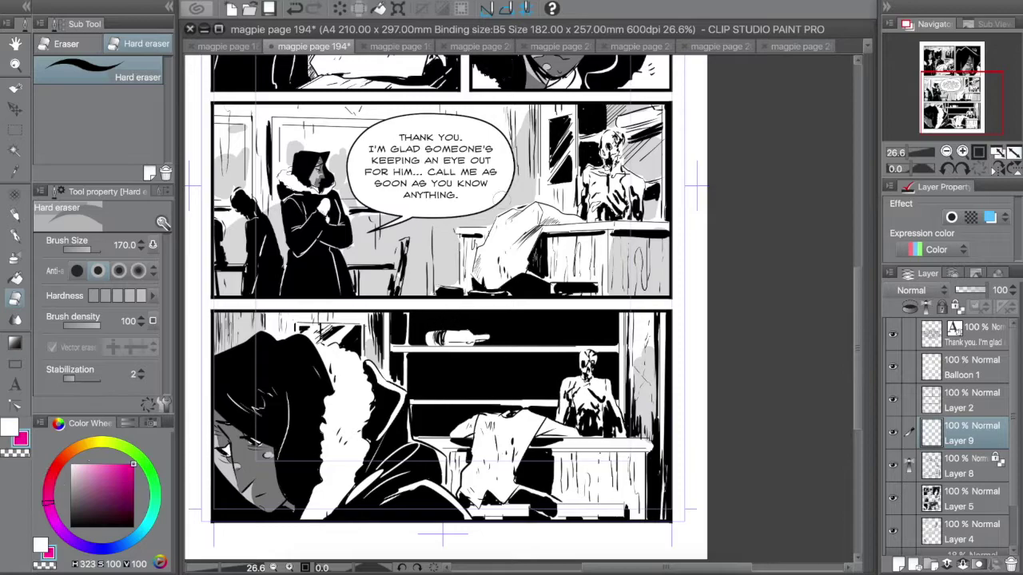
pyautogui.press('b')
pyautogui.moveTo(522, 178)
pyautogui.mouseDown()
pyautogui.moveTo(542, 197)
pyautogui.moveTo(532, 179)
pyautogui.moveTo(511, 204)
pyautogui.mouseUp()
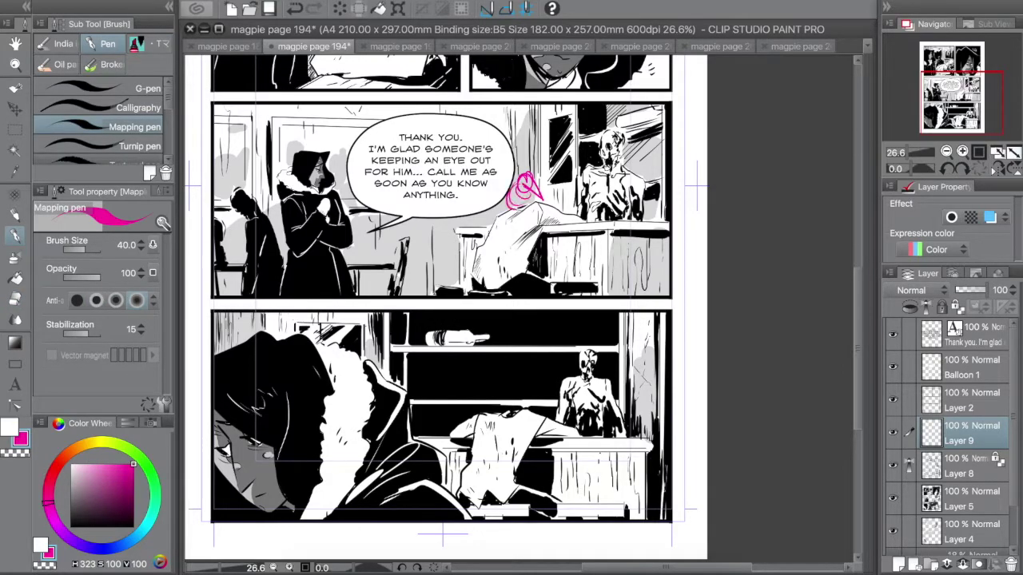
pyautogui.moveTo(529, 156)
pyautogui.mouseDown()
pyautogui.moveTo(569, 172)
pyautogui.moveTo(543, 138)
pyautogui.moveTo(548, 185)
pyautogui.mouseUp()
pyautogui.hotkey('ctrl', 'z')
pyautogui.moveTo(492, 209); pyautogui.dragTo(487, 226)
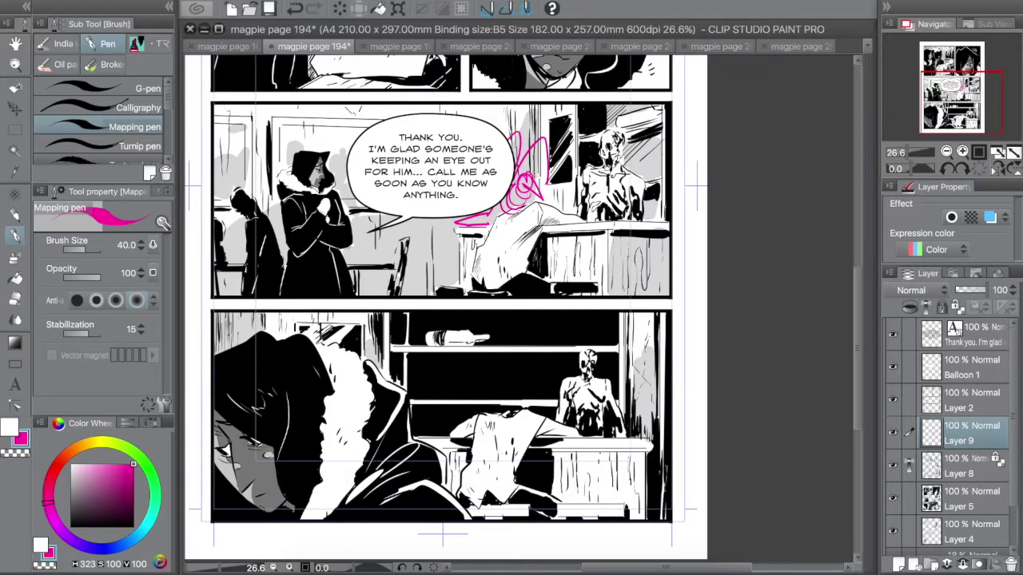
pyautogui.moveTo(542, 149); pyautogui.dragTo(546, 193)
# Sketch a matching magenta head with hair on the slumped figure in the bottom panel.
pyautogui.moveTo(494, 407)
pyautogui.mouseDown()
pyautogui.moveTo(487, 231)
pyautogui.moveTo(525, 204)
pyautogui.moveTo(521, 233)
pyautogui.mouseUp()
pyautogui.moveTo(483, 205); pyautogui.dragTo(449, 233)
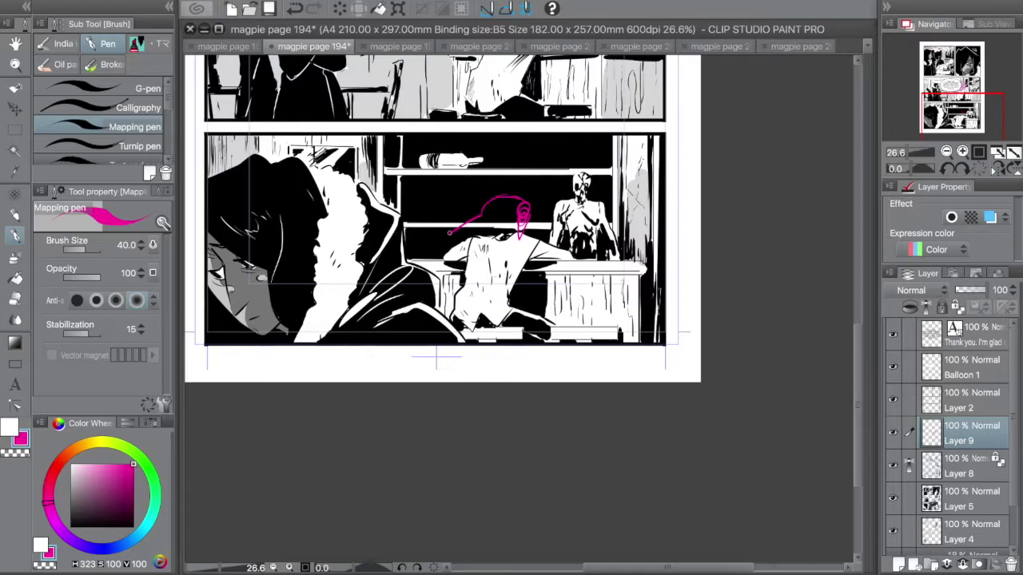
pyautogui.moveTo(516, 187)
pyautogui.mouseDown()
pyautogui.moveTo(478, 206)
pyautogui.moveTo(460, 231)
pyautogui.moveTo(536, 201)
pyautogui.mouseUp()
pyautogui.moveTo(488, 228); pyautogui.dragTo(453, 252)
pyautogui.moveTo(513, 221); pyautogui.dragTo(503, 235)
# Select the magenta head sketch in the bottom panel and scale it down slightly, clearing the selection.
pyautogui.press('super+t')
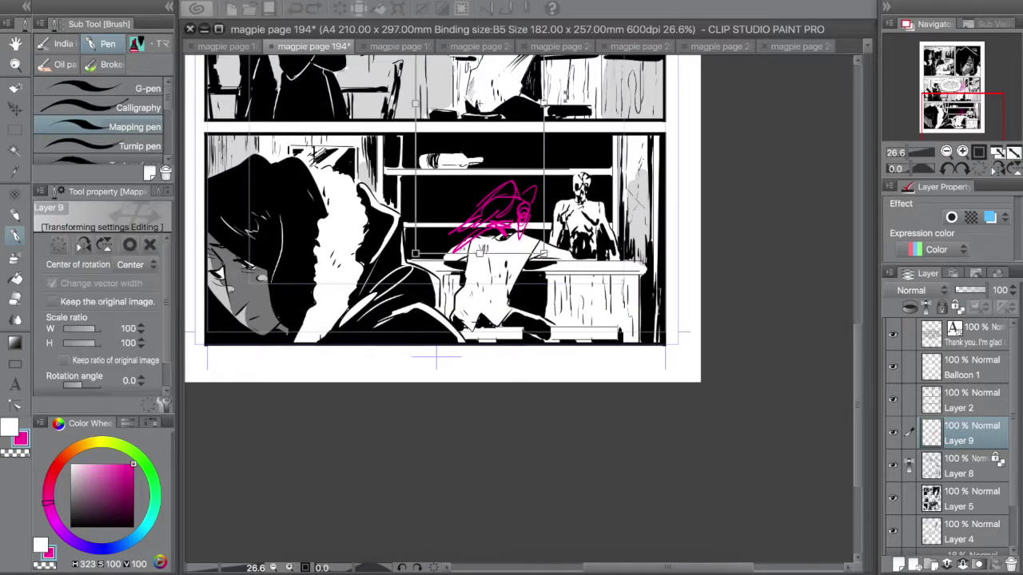
pyautogui.press('Escape')
pyautogui.press('m')
pyautogui.moveTo(434, 166); pyautogui.dragTo(565, 282)
pyautogui.press('super+t')
pyautogui.moveTo(564, 167); pyautogui.dragTo(546, 183)
pyautogui.press('Return')
pyautogui.press('super+d')
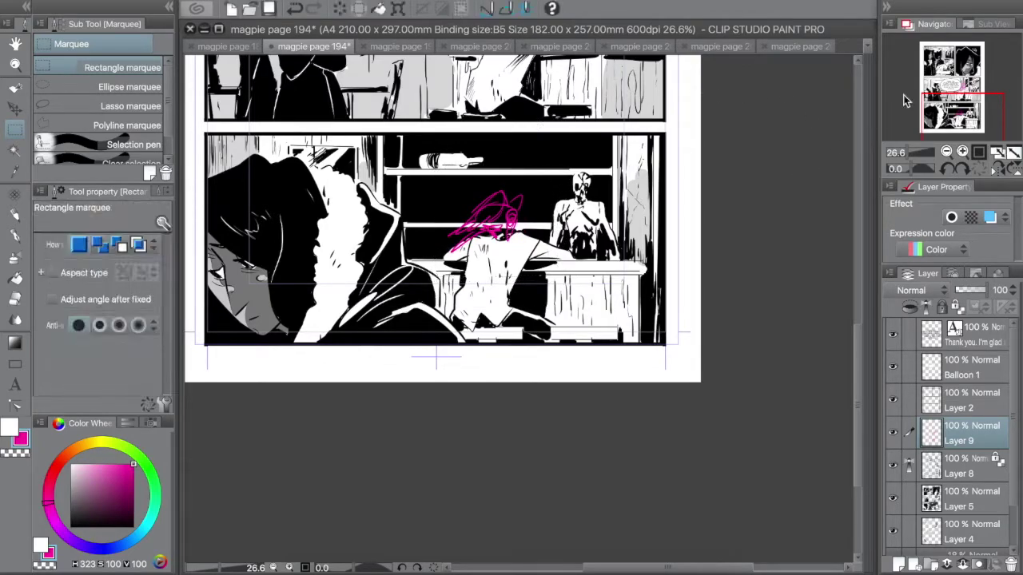
# Select the middle panel's magenta head sketch, scale it to 92%, clear the selection and save the page.
pyautogui.moveTo(963, 119); pyautogui.dragTo(959, 99)
pyautogui.moveTo(530, 134)
pyautogui.mouseDown()
pyautogui.moveTo(457, 276)
pyautogui.moveTo(614, 302)
pyautogui.moveTo(616, 254)
pyautogui.mouseUp()
pyautogui.press('super+t')
pyautogui.moveTo(458, 133); pyautogui.dragTo(466, 142)
pyautogui.press('Return')
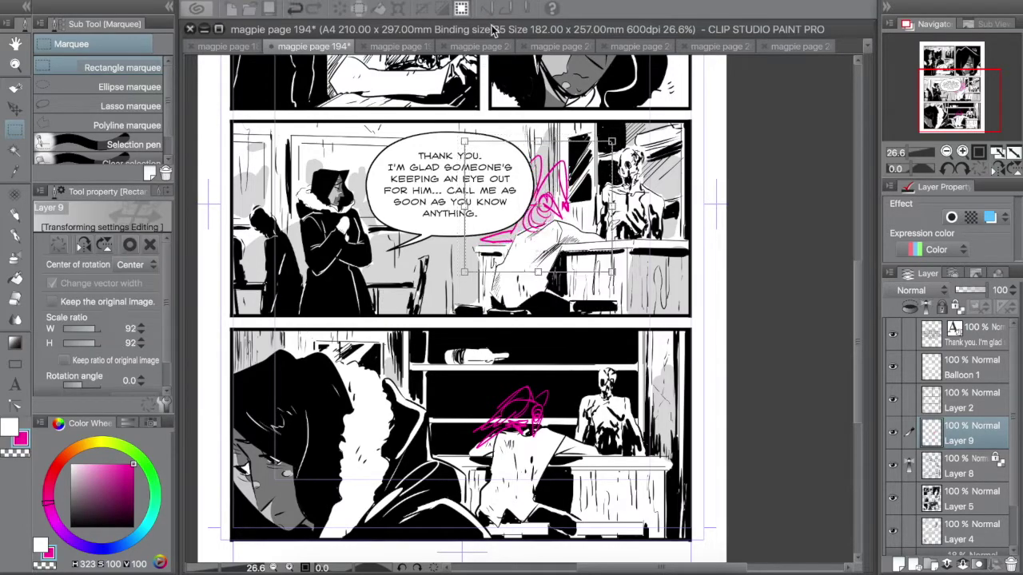
pyautogui.press('super+d')
pyautogui.hotkey('ctrl', 's')
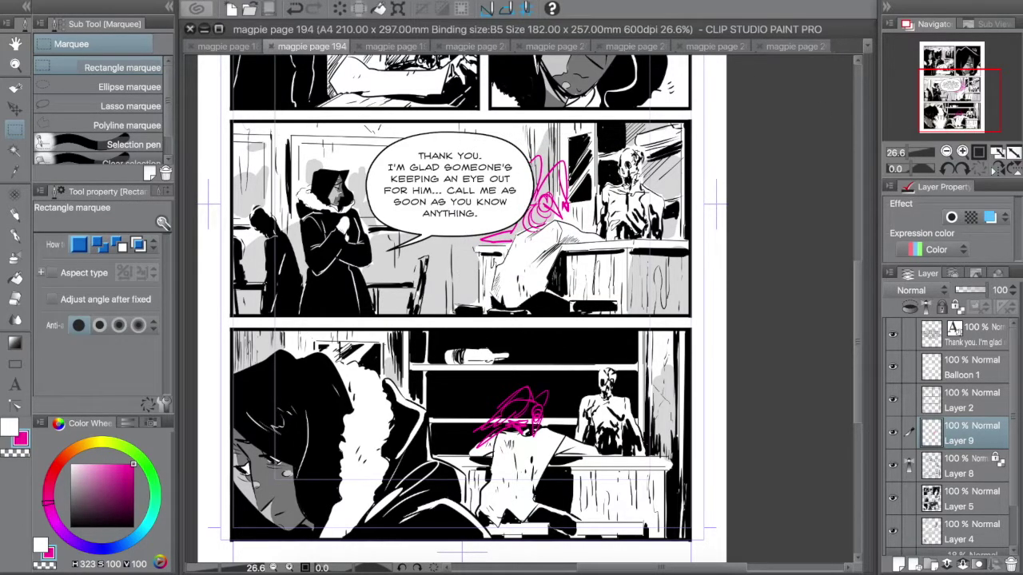
pyautogui.moveTo(951, 116)
pyautogui.mouseDown()
pyautogui.moveTo(949, 84)
pyautogui.moveTo(946, 112)
pyautogui.mouseUp()
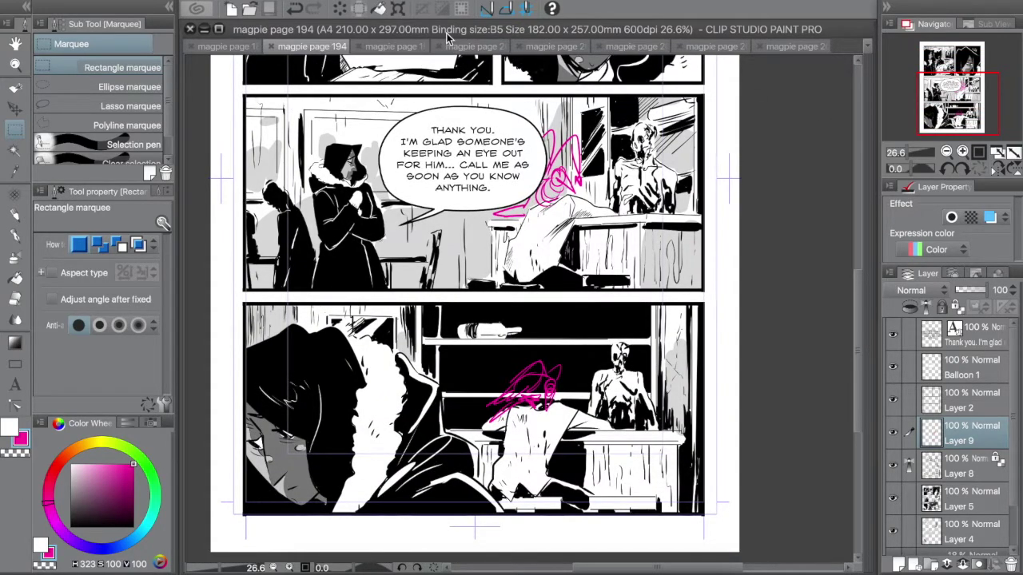
# Switch to magpie page 198 and try the blue layer colour on Layer 8 at 50% opacity.
pyautogui.click(385, 47)
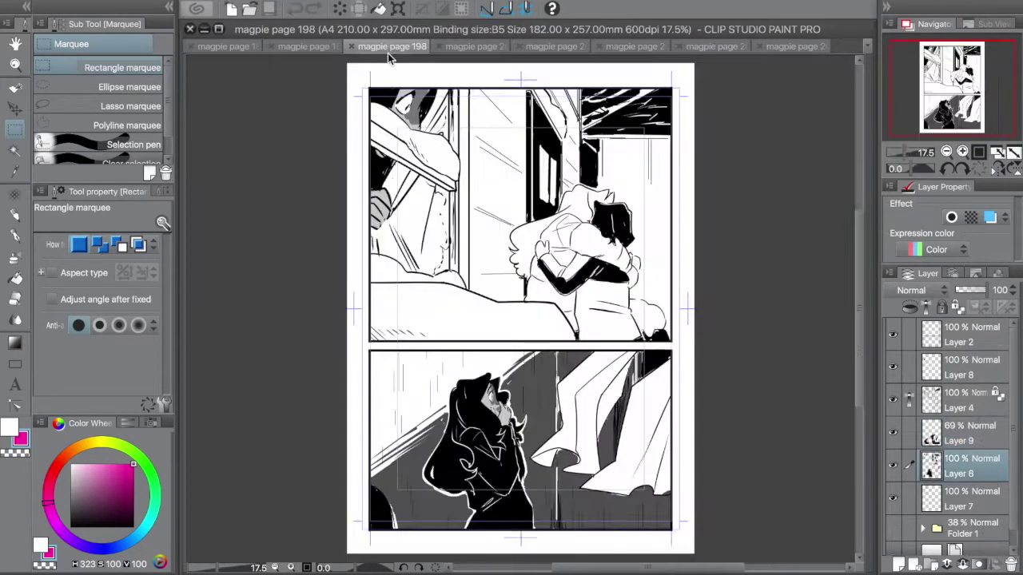
pyautogui.click(964, 398)
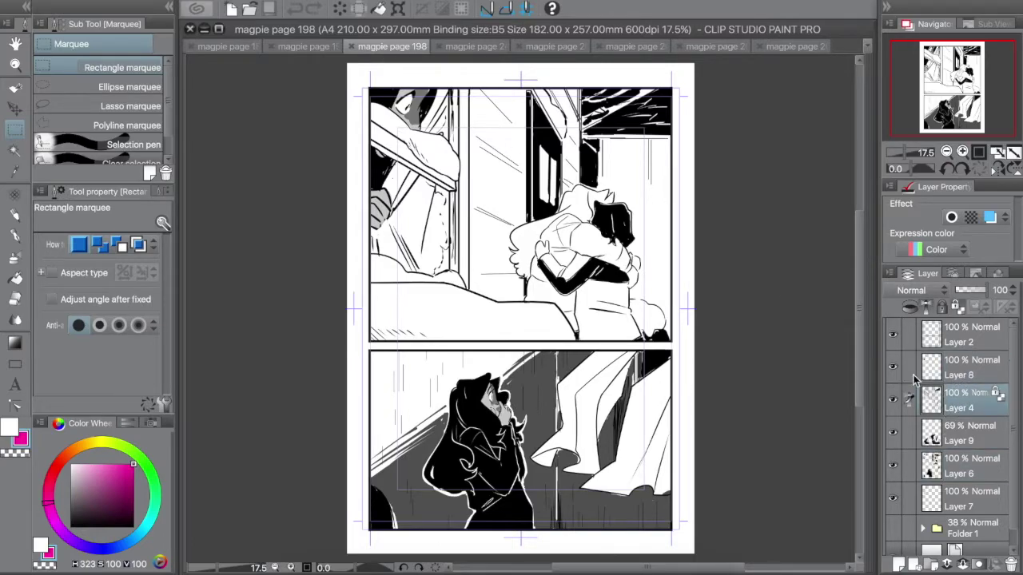
pyautogui.click(953, 375)
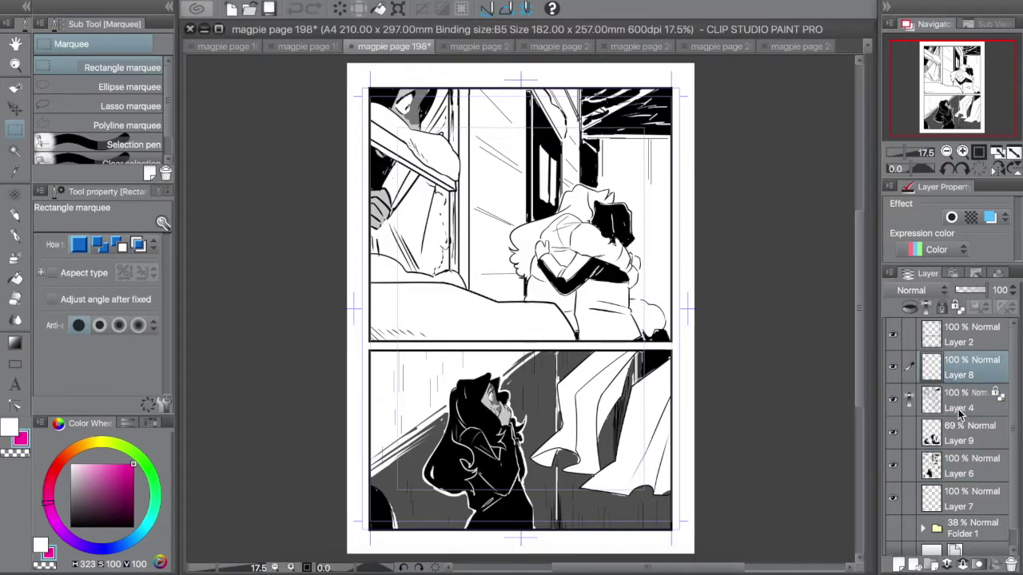
pyautogui.click(997, 291)
pyautogui.click(990, 217)
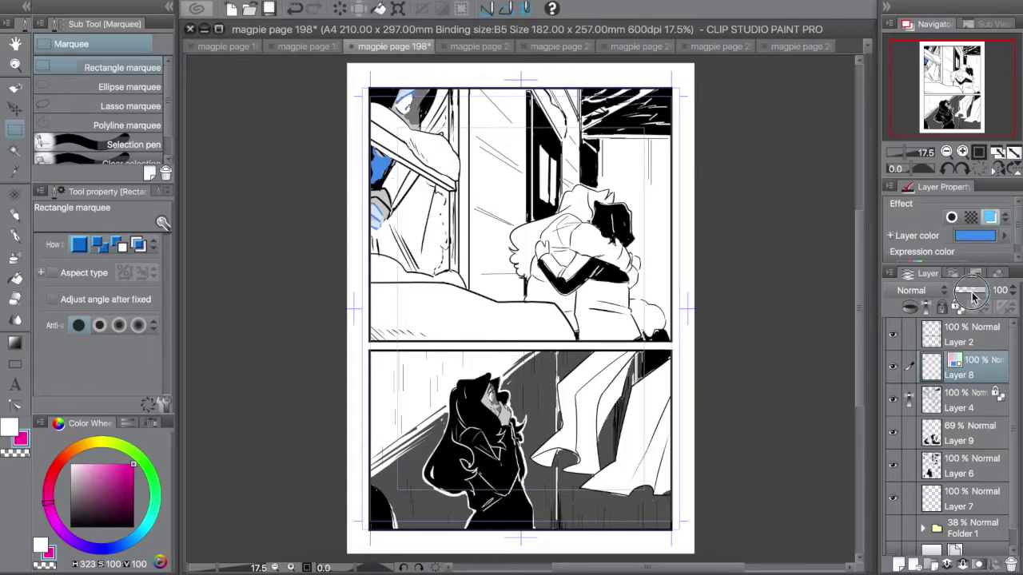
pyautogui.click(971, 291)
pyautogui.click(963, 400)
pyautogui.hotkey('ctrl', 'z')
pyautogui.hotkey('ctrl', 'z')
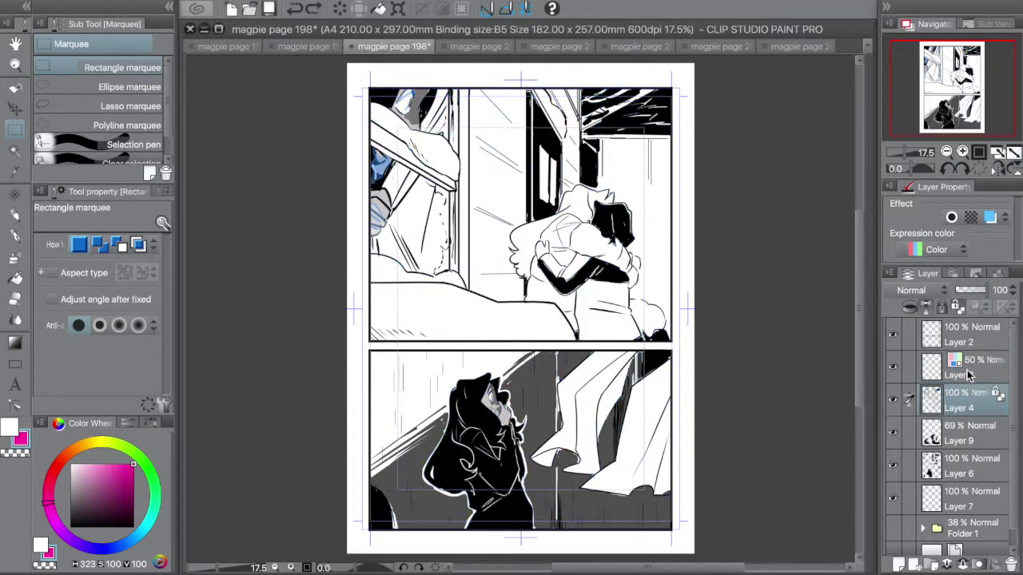
# Turn on the blue layer colour effect for Layers 8, 4, 9, 6 and 7.
pyautogui.click(971, 378)
pyautogui.click(991, 217)
pyautogui.click(968, 402)
pyautogui.click(990, 217)
pyautogui.click(968, 434)
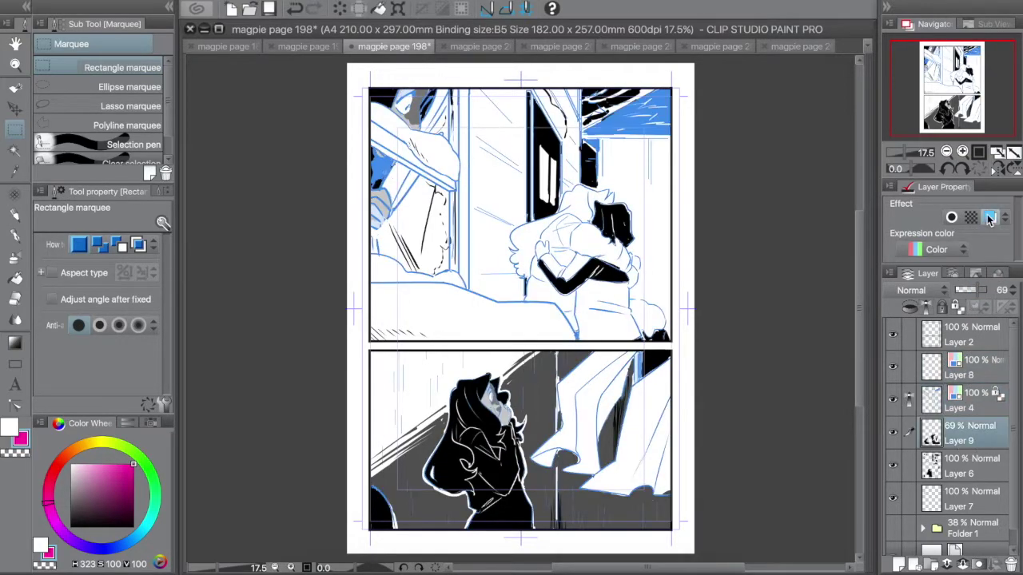
pyautogui.click(990, 216)
pyautogui.click(969, 466)
pyautogui.click(989, 217)
pyautogui.click(971, 499)
pyautogui.click(989, 218)
# Add a new layer above Layer 8 for sketching over the hugging couple in the top panel.
pyautogui.click(971, 367)
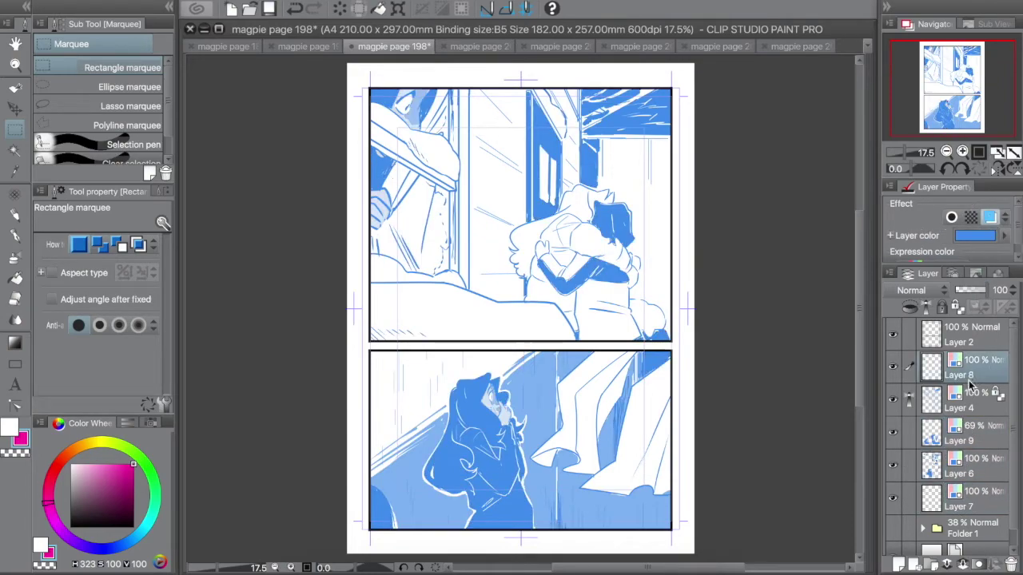
pyautogui.click(902, 565)
pyautogui.click(15, 65)
pyautogui.moveTo(461, 135); pyautogui.dragTo(749, 415)
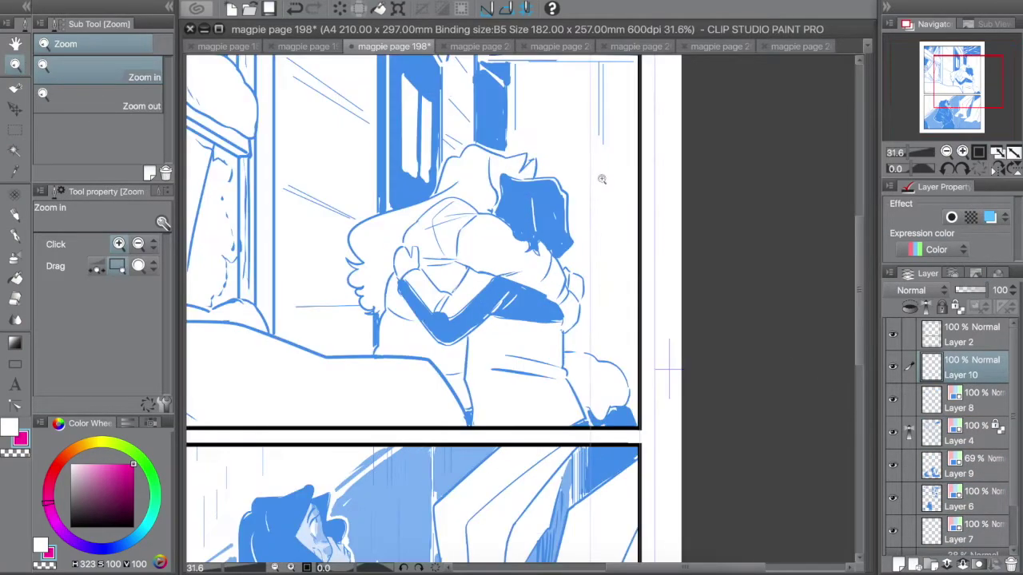
# Try a magenta sketch over the dark-haired figure's head and erase it.
pyautogui.press('p')
pyautogui.moveTo(527, 180); pyautogui.dragTo(510, 217)
pyautogui.moveTo(547, 176); pyautogui.dragTo(523, 208)
pyautogui.moveTo(523, 190); pyautogui.dragTo(510, 215)
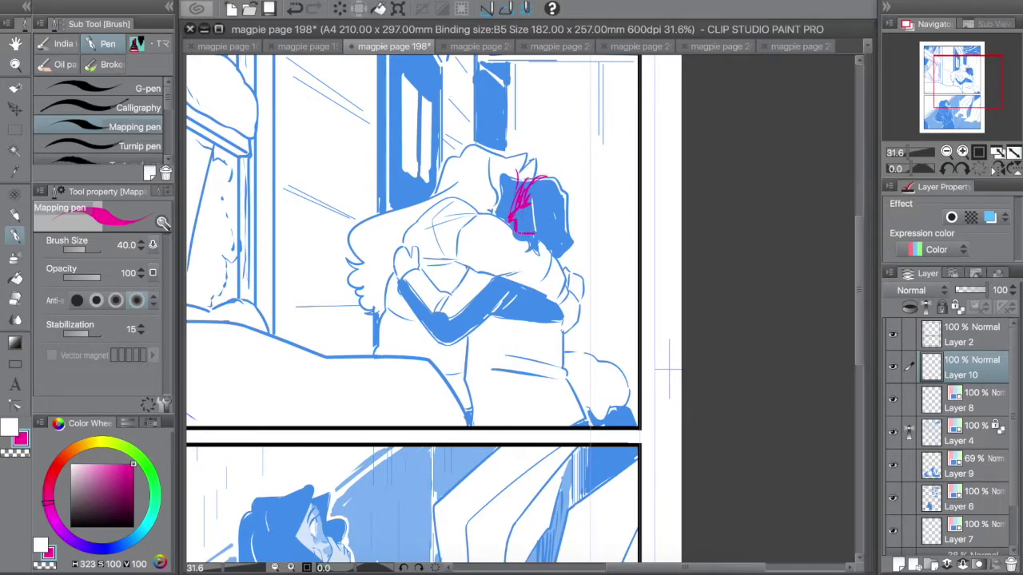
pyautogui.press('e')
pyautogui.moveTo(529, 180); pyautogui.dragTo(518, 232)
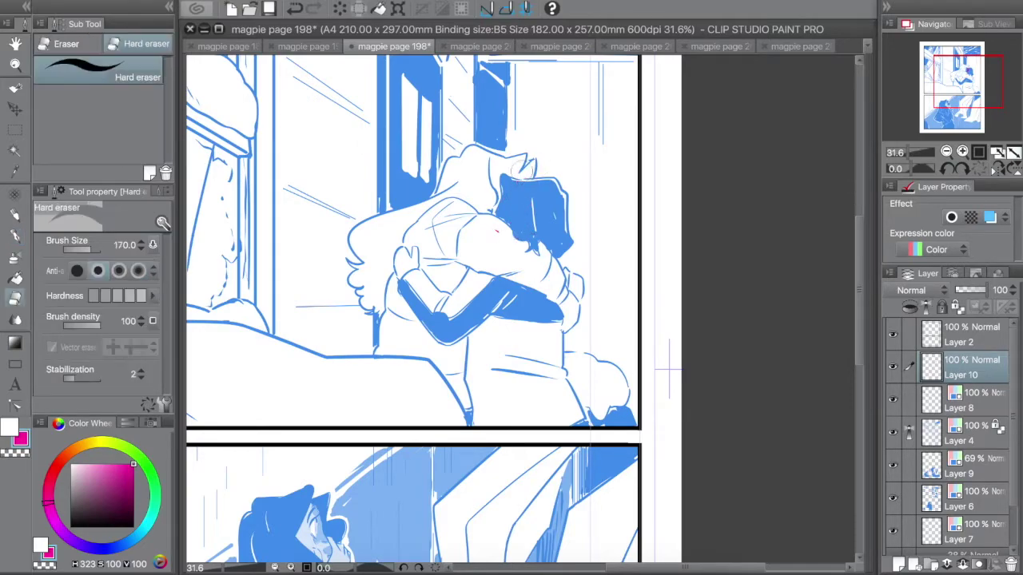
# Sketch new magenta heads and hair for the hugging couple above their current heads.
pyautogui.press('p')
pyautogui.moveTo(594, 155); pyautogui.dragTo(595, 165)
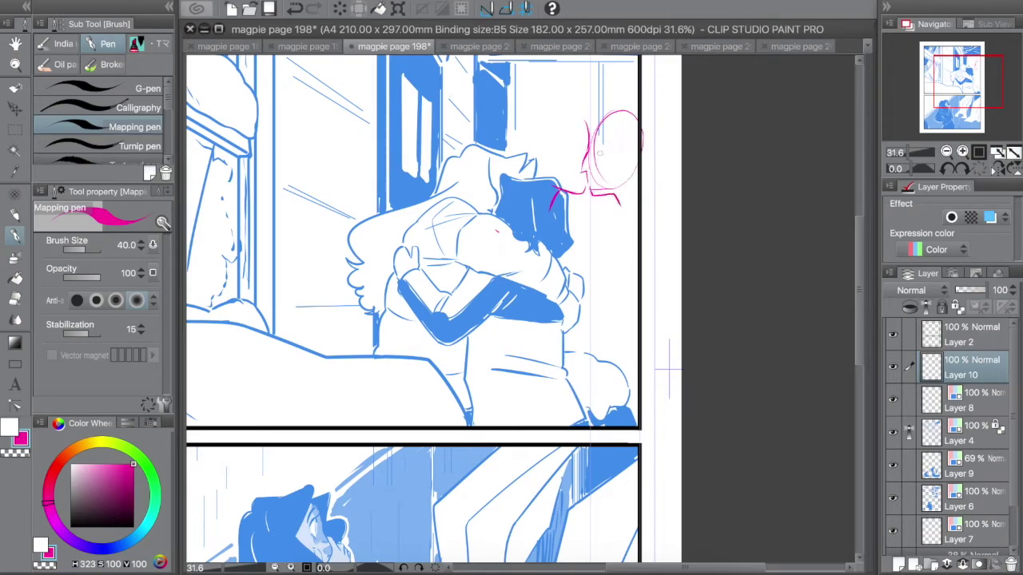
pyautogui.moveTo(572, 143); pyautogui.dragTo(636, 163)
pyautogui.moveTo(552, 129)
pyautogui.mouseDown()
pyautogui.moveTo(548, 163)
pyautogui.moveTo(540, 160)
pyautogui.moveTo(586, 83)
pyautogui.mouseUp()
pyautogui.moveTo(535, 149); pyautogui.dragTo(520, 200)
pyautogui.moveTo(587, 91)
pyautogui.mouseDown()
pyautogui.moveTo(597, 127)
pyautogui.moveTo(633, 110)
pyautogui.moveTo(608, 188)
pyautogui.moveTo(638, 212)
pyautogui.moveTo(538, 101)
pyautogui.moveTo(454, 185)
pyautogui.mouseUp()
# Transform the magenta head sketch, moving it onto the hugging couple and scaling it down.
pyautogui.hotkey('ctrl', 't')
pyautogui.moveTo(598, 167); pyautogui.dragTo(542, 205)
pyautogui.moveTo(594, 118); pyautogui.dragTo(574, 132)
pyautogui.press('Return')
# Recolour the head sketch black with the Soft airbrush while its transparent pixels are locked, and unlock them again.
pyautogui.click(71, 527)
pyautogui.click(956, 307)
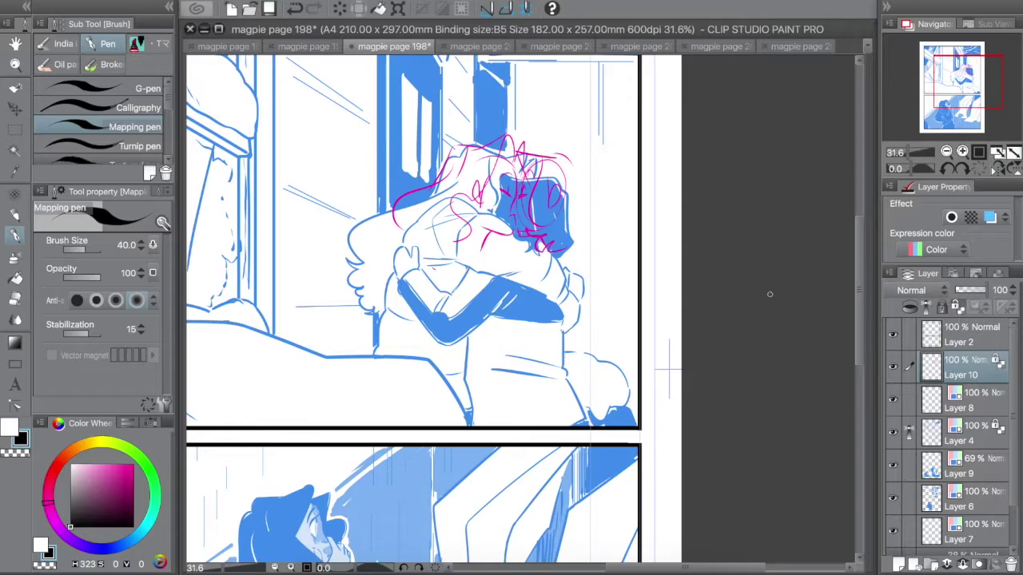
pyautogui.click(14, 258)
pyautogui.moveTo(416, 198)
pyautogui.mouseDown()
pyautogui.moveTo(395, 213)
pyautogui.moveTo(503, 236)
pyautogui.moveTo(596, 329)
pyautogui.mouseUp()
pyautogui.click(956, 307)
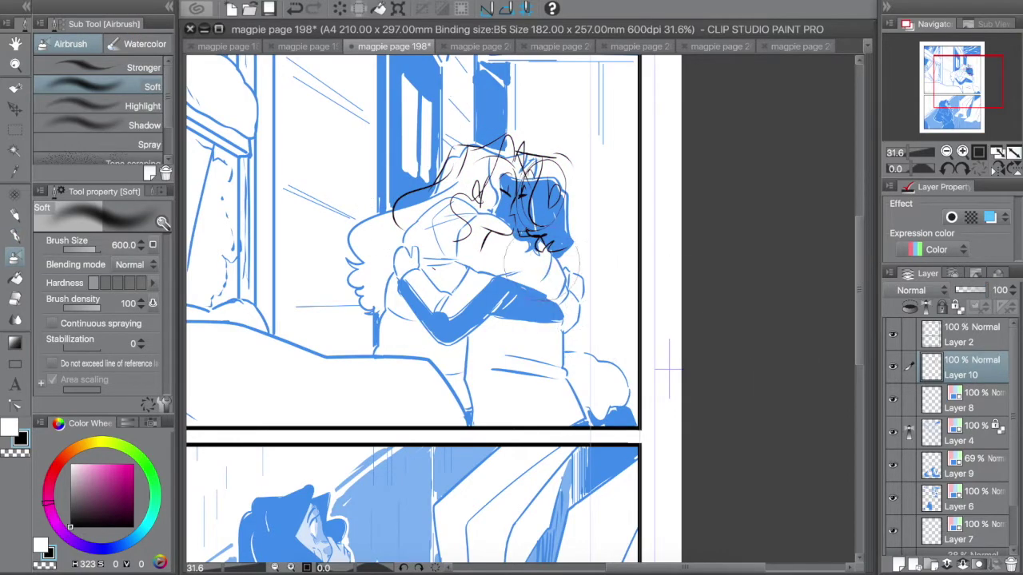
# Scale the black head sketch to 90%, rotate it 8.3 degrees over the hugging couple, and save the page.
pyautogui.hotkey('ctrl', 't')
pyautogui.moveTo(578, 137); pyautogui.dragTo(587, 152)
pyautogui.moveTo(539, 231); pyautogui.dragTo(542, 213)
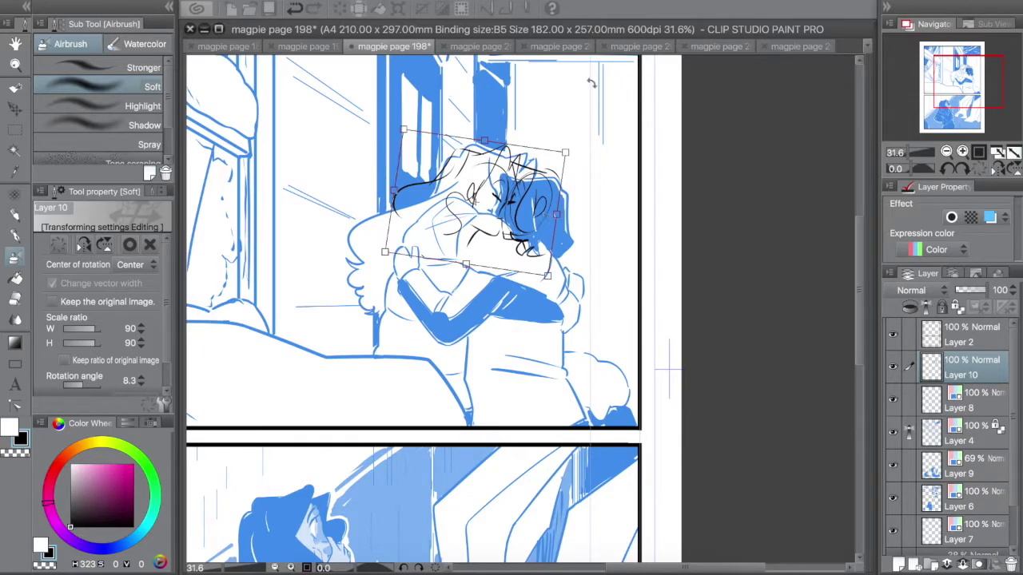
pyautogui.press('Return')
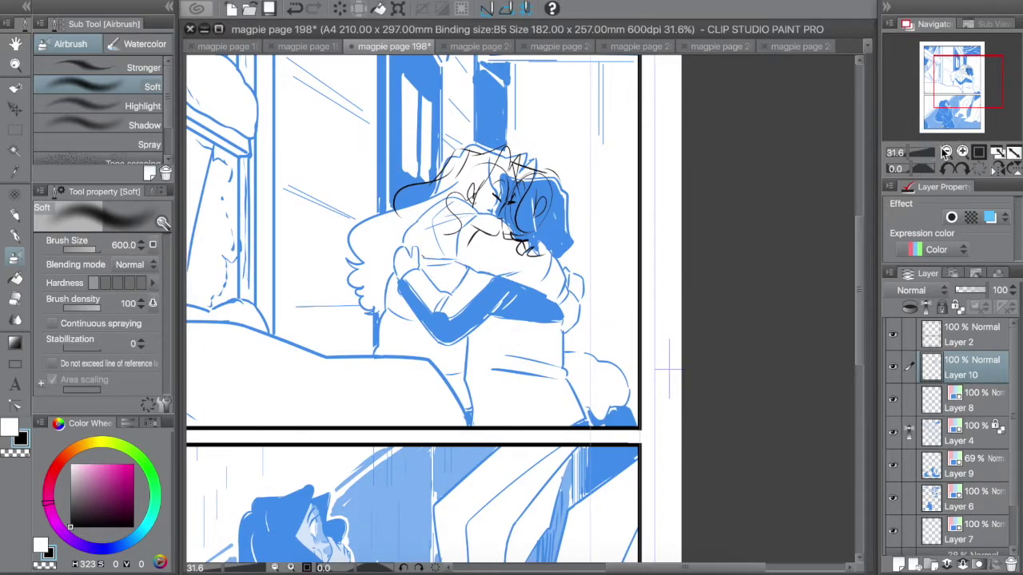
pyautogui.hotkey('ctrl', 's')
# Review the hugging couple on page 198 alongside the finished figures on page 201.
pyautogui.click(947, 151)
pyautogui.click(946, 151)
pyautogui.click(963, 151)
pyautogui.click(18, 237)
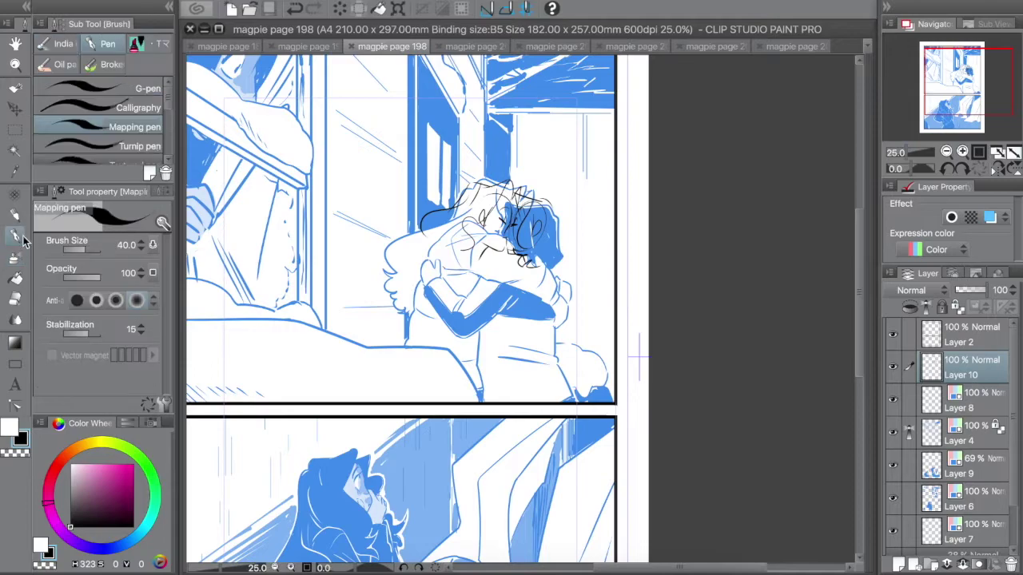
pyautogui.moveTo(941, 83); pyautogui.dragTo(941, 75)
pyautogui.click(474, 47)
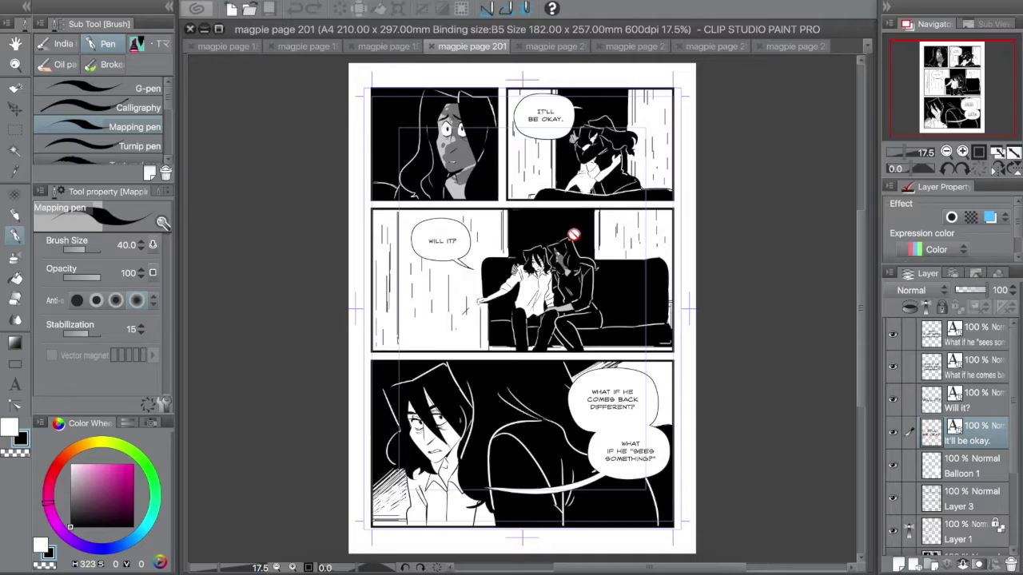
pyautogui.click(355, 47)
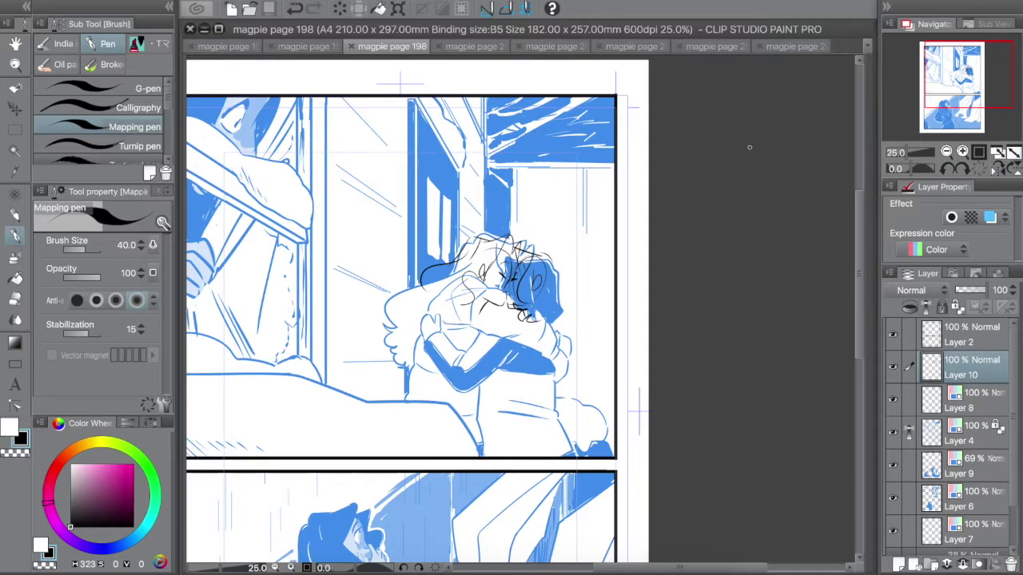
# Close page 188 and apply the blue layer colour to Layers 8, 5 and 4 of page 194.
pyautogui.click(300, 48)
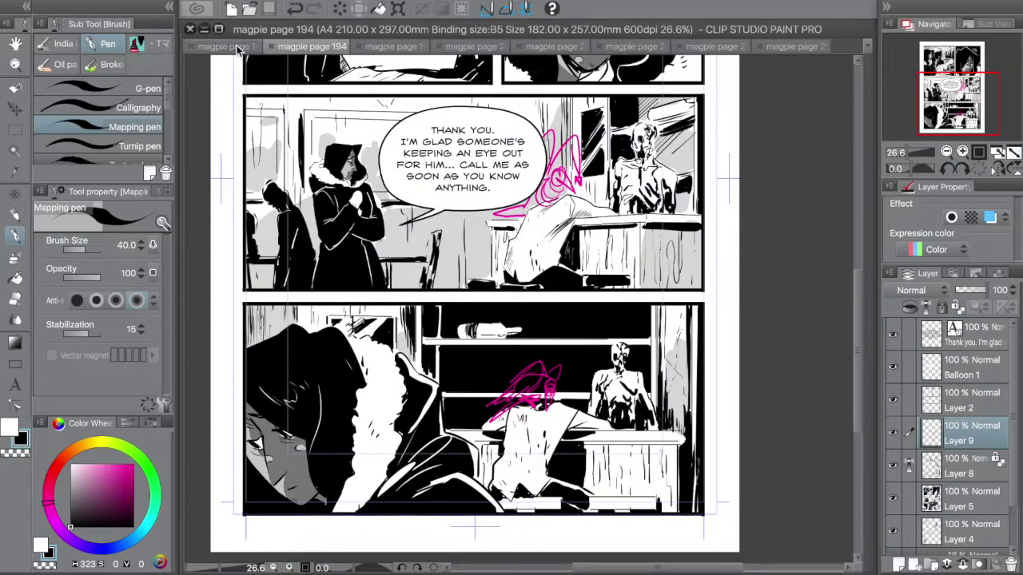
pyautogui.click(191, 46)
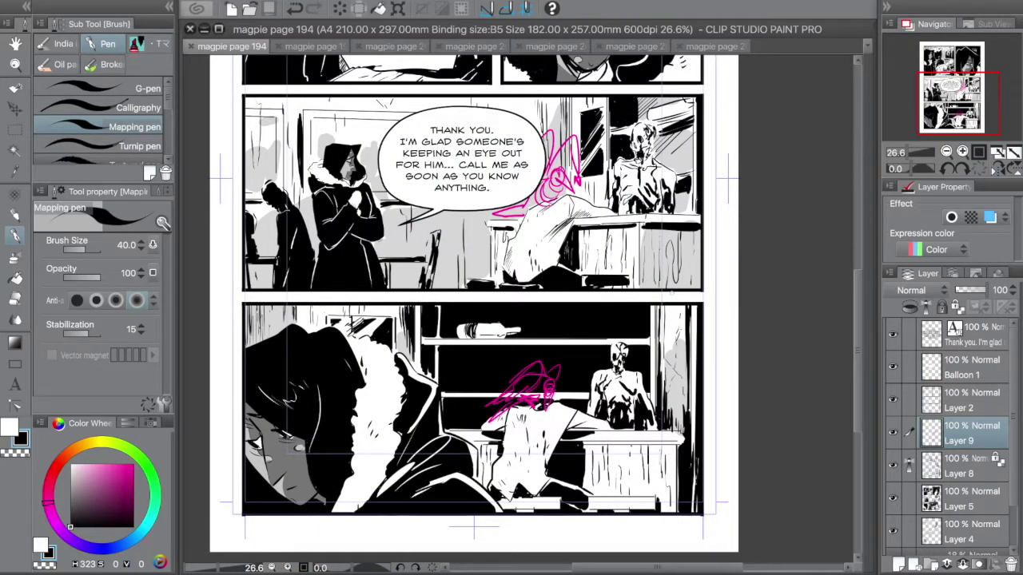
pyautogui.click(944, 473)
pyautogui.click(990, 217)
pyautogui.click(966, 494)
pyautogui.click(990, 217)
pyautogui.click(964, 526)
pyautogui.click(990, 217)
# Lower the magenta sketch on Layer 9 to 43% opacity and add a new layer above it.
pyautogui.click(970, 432)
pyautogui.click(957, 310)
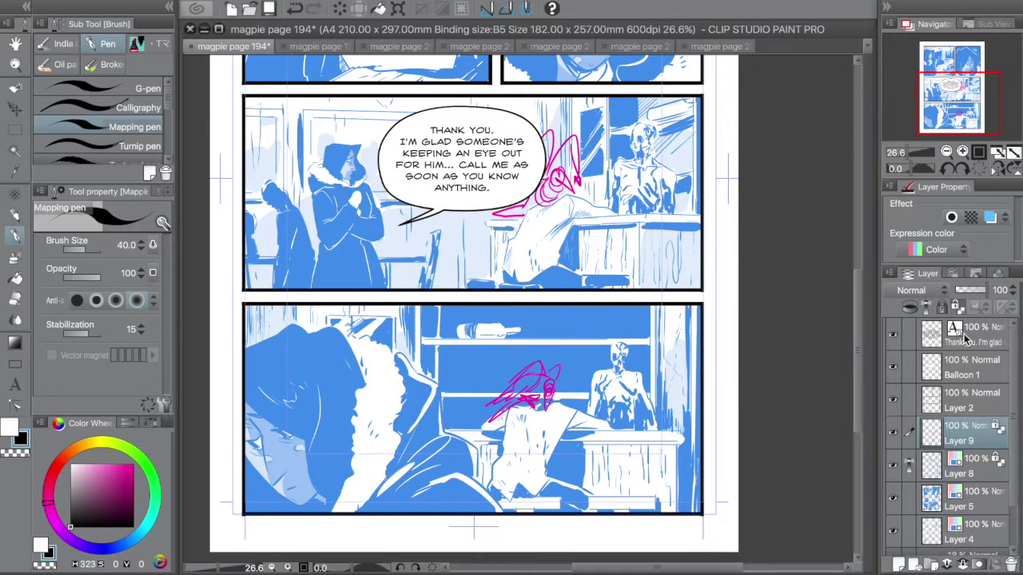
pyautogui.click(957, 308)
pyautogui.moveTo(977, 291); pyautogui.dragTo(969, 292)
pyautogui.click(899, 564)
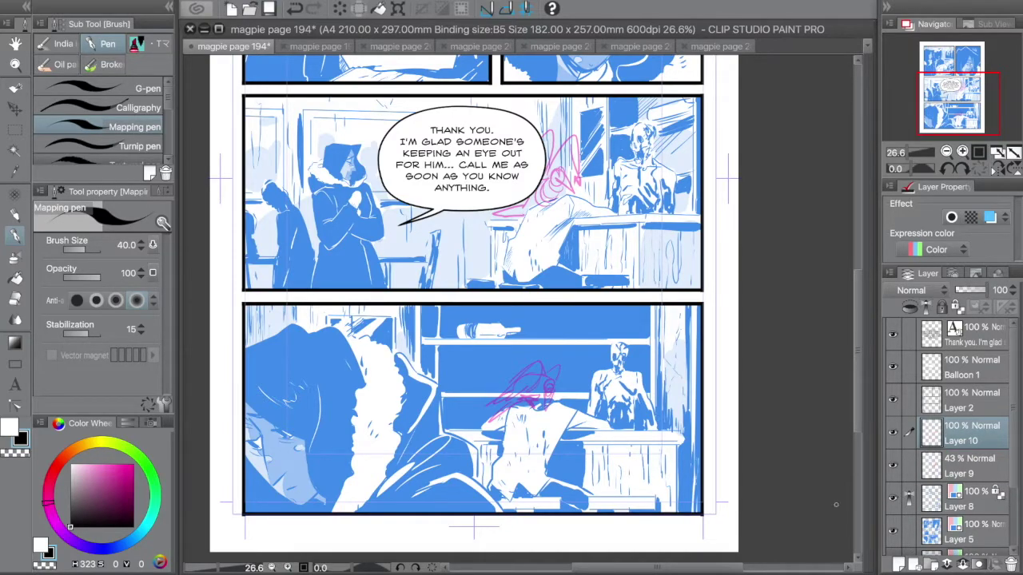
# Outline the slumped figure's head and hair tufts in page 194's last panel with a size 20 Mapping pen, following the magenta sketch.
pyautogui.click(16, 66)
pyautogui.moveTo(456, 317); pyautogui.dragTo(638, 497)
pyautogui.click(16, 235)
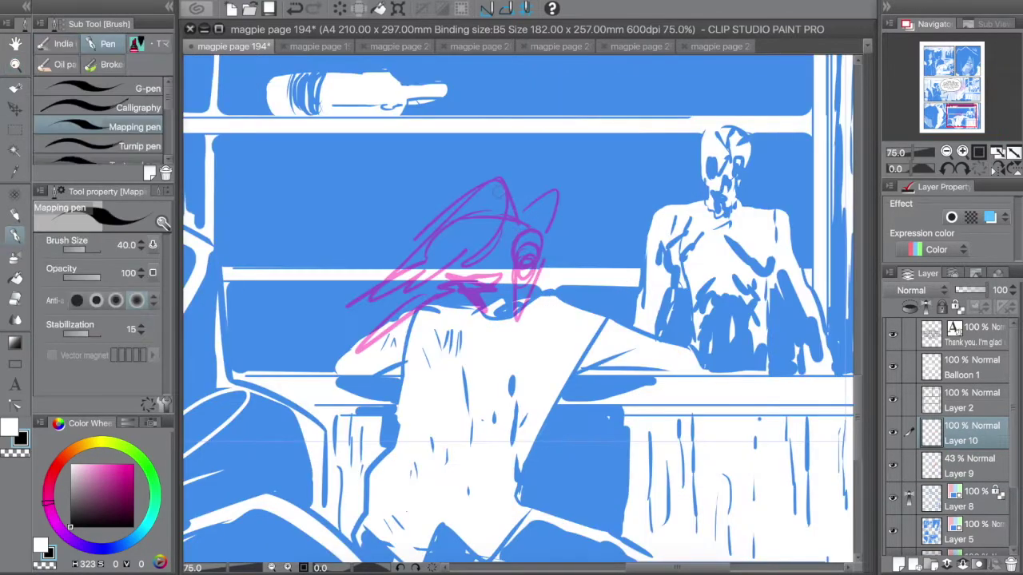
pyautogui.click(140, 242)
pyautogui.click(129, 247)
pyautogui.write('20')
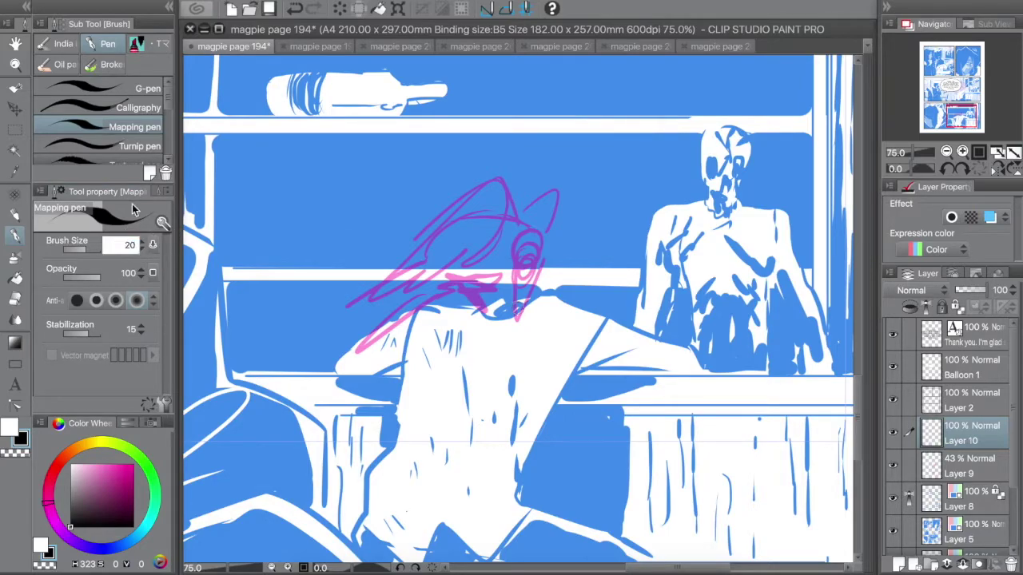
pyautogui.press('Return')
pyautogui.moveTo(537, 198)
pyautogui.mouseDown()
pyautogui.moveTo(550, 234)
pyautogui.moveTo(516, 325)
pyautogui.moveTo(551, 296)
pyautogui.moveTo(431, 272)
pyautogui.moveTo(357, 316)
pyautogui.mouseUp()
pyautogui.press('e')
pyautogui.press('p')
pyautogui.moveTo(518, 214)
pyautogui.mouseDown()
pyautogui.moveTo(482, 171)
pyautogui.moveTo(416, 273)
pyautogui.mouseUp()
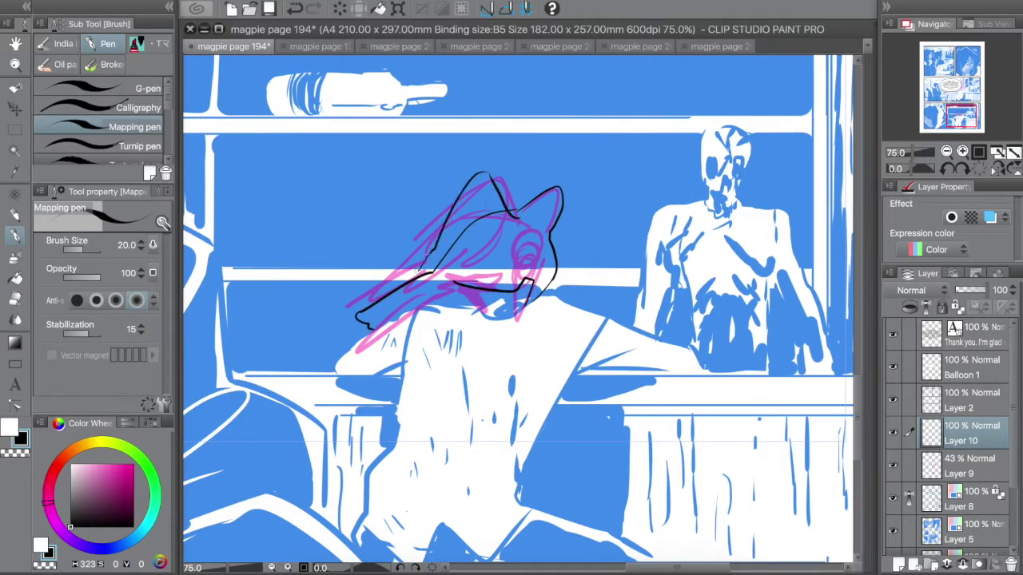
pyautogui.moveTo(513, 221); pyautogui.dragTo(376, 314)
pyautogui.moveTo(555, 280); pyautogui.dragTo(523, 318)
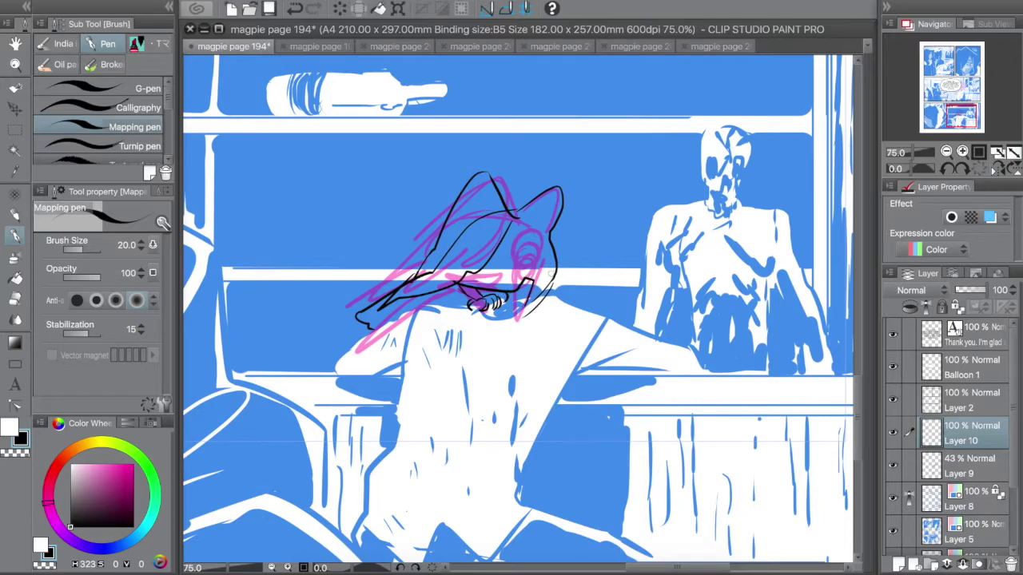
# Transform the black head outline, shifting it slightly away from the skeleton and over the figure's collar.
pyautogui.press('super+t')
pyautogui.moveTo(536, 255)
pyautogui.mouseDown()
pyautogui.moveTo(514, 251)
pyautogui.moveTo(514, 300)
pyautogui.mouseUp()
pyautogui.press('Return')
# Erase and redraw the rounded side of the slumped figure's head and the pointed strands beside the neck.
pyautogui.press('e')
pyautogui.press('p')
pyautogui.moveTo(523, 225)
pyautogui.mouseDown()
pyautogui.moveTo(560, 280)
pyautogui.moveTo(545, 307)
pyautogui.mouseUp()
pyautogui.press('e')
pyautogui.press('p')
pyautogui.moveTo(545, 232); pyautogui.dragTo(530, 324)
pyautogui.press('e')
pyautogui.press('p')
pyautogui.moveTo(537, 278)
pyautogui.mouseDown()
pyautogui.moveTo(486, 283)
pyautogui.moveTo(536, 284)
pyautogui.moveTo(518, 271)
pyautogui.mouseUp()
pyautogui.press('e')
pyautogui.press('p')
pyautogui.press('e')
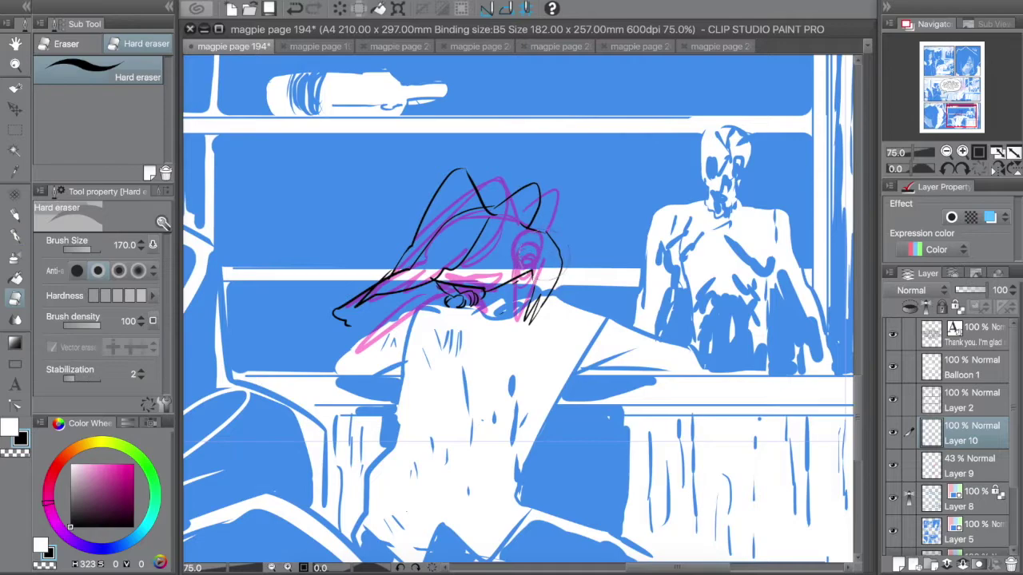
# Redraw the slumped figure's hair with taller tufts and a longer pointed tip over the sleeve, erasing the old lines.
pyautogui.moveTo(554, 240); pyautogui.dragTo(536, 316)
pyautogui.press('p')
pyautogui.moveTo(532, 218)
pyautogui.mouseDown()
pyautogui.moveTo(559, 280)
pyautogui.moveTo(551, 312)
pyautogui.moveTo(545, 293)
pyautogui.moveTo(555, 287)
pyautogui.moveTo(543, 295)
pyautogui.moveTo(487, 287)
pyautogui.moveTo(541, 305)
pyautogui.mouseUp()
pyautogui.press('e')
pyautogui.press('p')
pyautogui.press('e')
pyautogui.press('p')
pyautogui.press('e')
pyautogui.press('p')
pyautogui.moveTo(540, 211)
pyautogui.mouseDown()
pyautogui.moveTo(511, 150)
pyautogui.moveTo(454, 161)
pyautogui.moveTo(372, 285)
pyautogui.mouseUp()
pyautogui.press('e')
pyautogui.moveTo(528, 185)
pyautogui.mouseDown()
pyautogui.moveTo(501, 221)
pyautogui.moveTo(531, 211)
pyautogui.moveTo(398, 213)
pyautogui.moveTo(360, 305)
pyautogui.moveTo(365, 338)
pyautogui.mouseUp()
pyautogui.press('p')
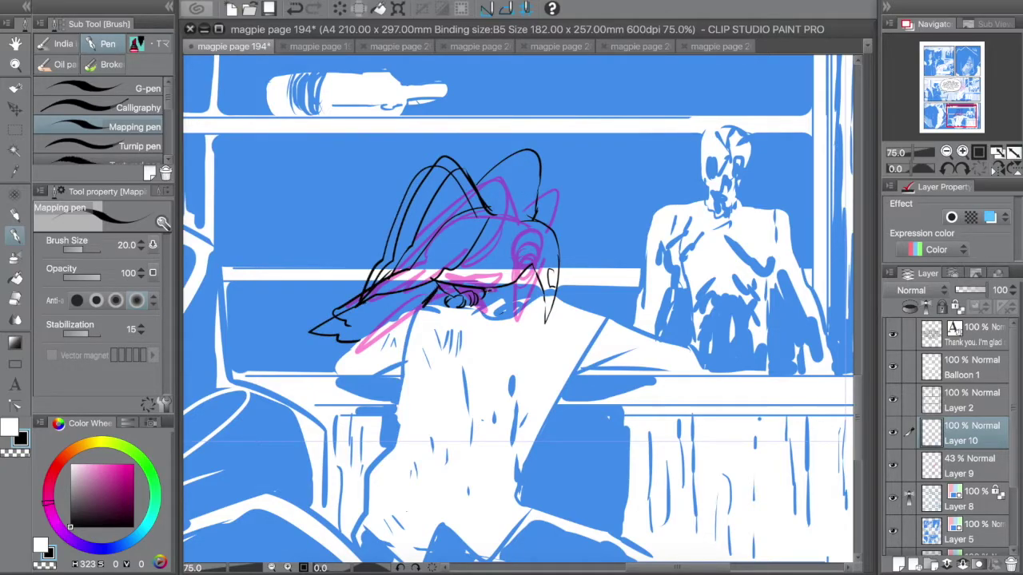
# Rework the small hair strands hanging beside the slumped figure's neck, undoing the strokes that are not wanted.
pyautogui.press('e')
pyautogui.moveTo(544, 286); pyautogui.dragTo(534, 314)
pyautogui.press('p')
pyautogui.moveTo(534, 267); pyautogui.dragTo(534, 311)
pyautogui.press('e')
pyautogui.moveTo(534, 262)
pyautogui.mouseDown()
pyautogui.moveTo(538, 277)
pyautogui.moveTo(537, 264)
pyautogui.mouseUp()
pyautogui.press('p')
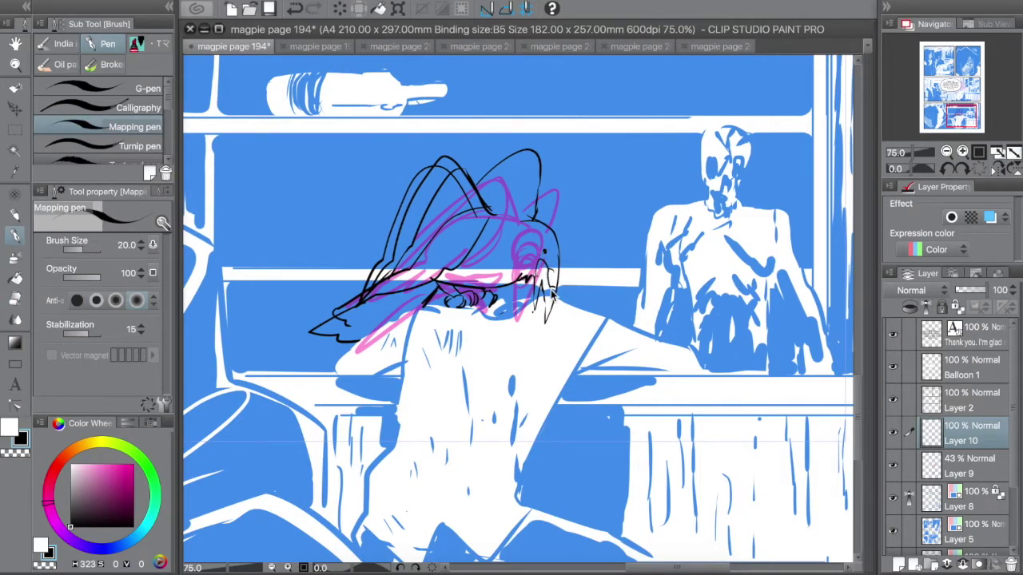
pyautogui.hotkey('ctrl', 'z')
pyautogui.press('e')
pyautogui.moveTo(552, 308); pyautogui.dragTo(531, 324)
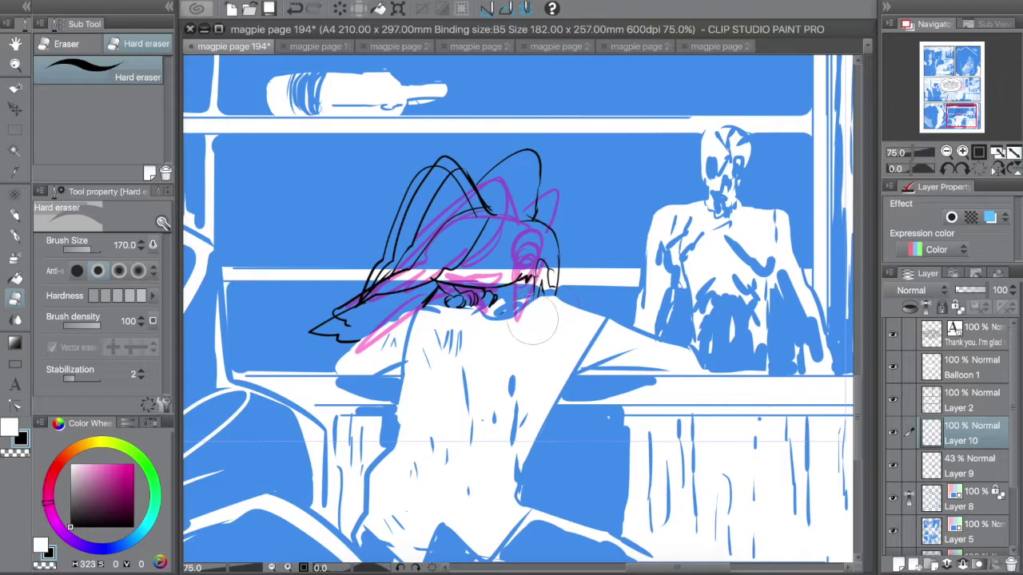
pyautogui.hotkey('ctrl', 'z')
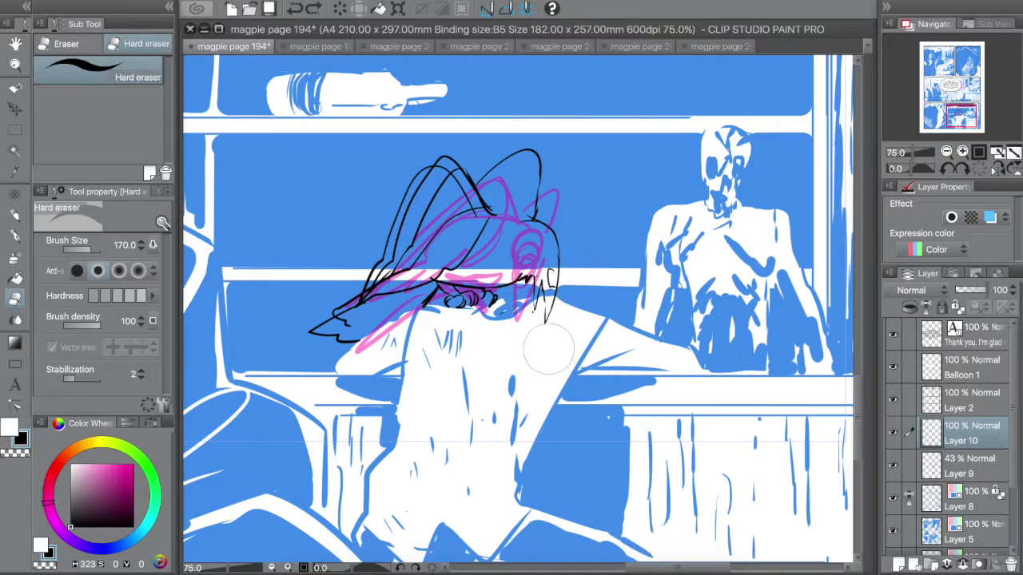
pyautogui.hotkey('ctrl', 'z')
pyautogui.press('p')
# Clean up the doubled line of the slumped figure's tallest hair tuft and redraw its contour.
pyautogui.press('e')
pyautogui.moveTo(458, 170)
pyautogui.mouseDown()
pyautogui.moveTo(425, 186)
pyautogui.moveTo(471, 214)
pyautogui.mouseUp()
pyautogui.press('p')
pyautogui.moveTo(442, 153)
pyautogui.mouseDown()
pyautogui.moveTo(381, 252)
pyautogui.moveTo(408, 309)
pyautogui.moveTo(436, 276)
pyautogui.mouseUp()
# Scale down and reposition the black head drawing so it fits the slumped figure's shoulders.
pyautogui.click(946, 152)
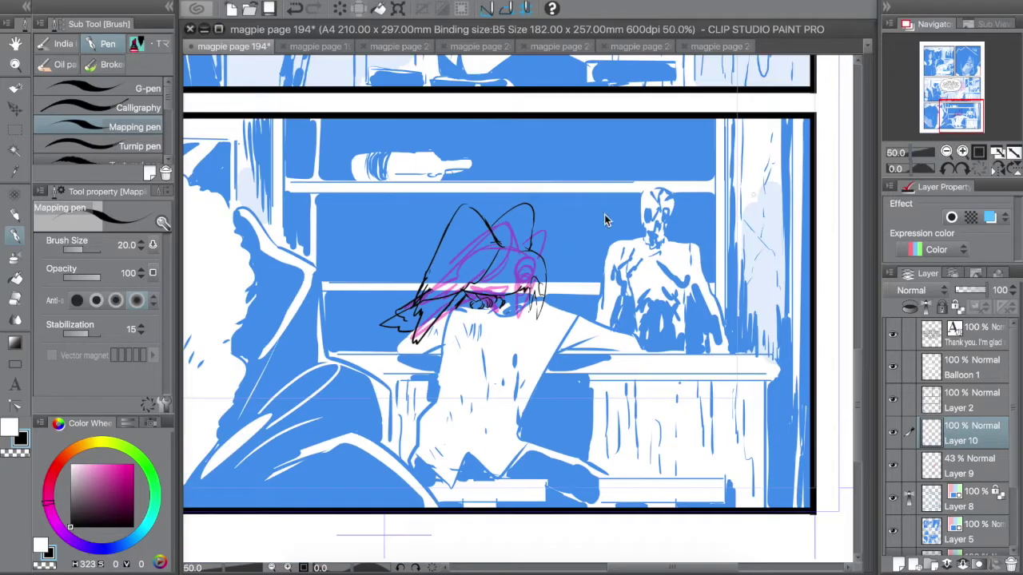
pyautogui.hotkey('ctrl', 't')
pyautogui.moveTo(381, 204); pyautogui.dragTo(403, 224)
pyautogui.moveTo(465, 262); pyautogui.dragTo(459, 258)
pyautogui.moveTo(396, 219); pyautogui.dragTo(404, 222)
pyautogui.moveTo(557, 227); pyautogui.dragTo(550, 213)
pyautogui.press('Return')
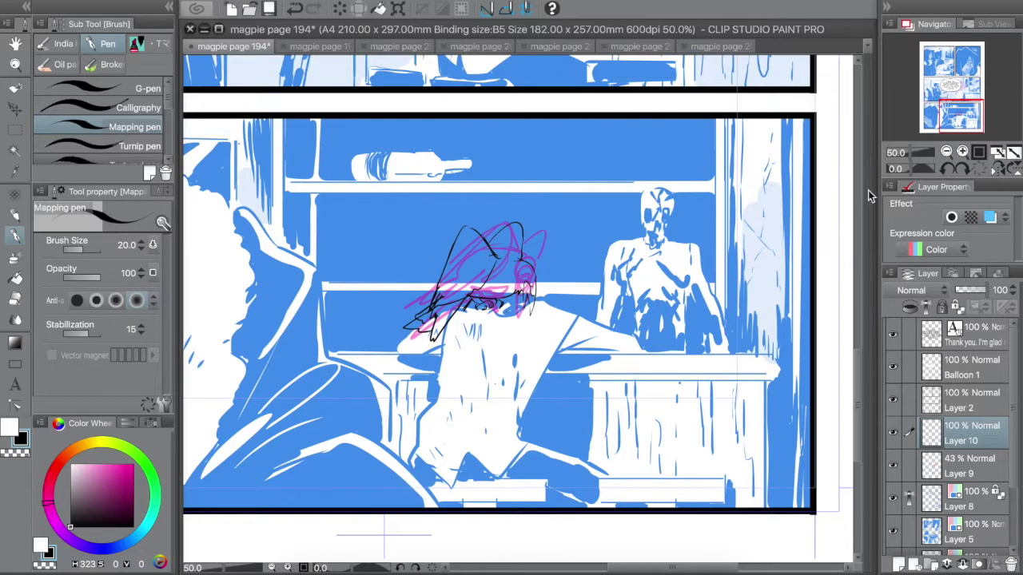
# On page 198, lower the head sketch on Layer 10 to 33% opacity and add a new layer above it.
pyautogui.click(962, 152)
pyautogui.moveTo(955, 100); pyautogui.dragTo(956, 92)
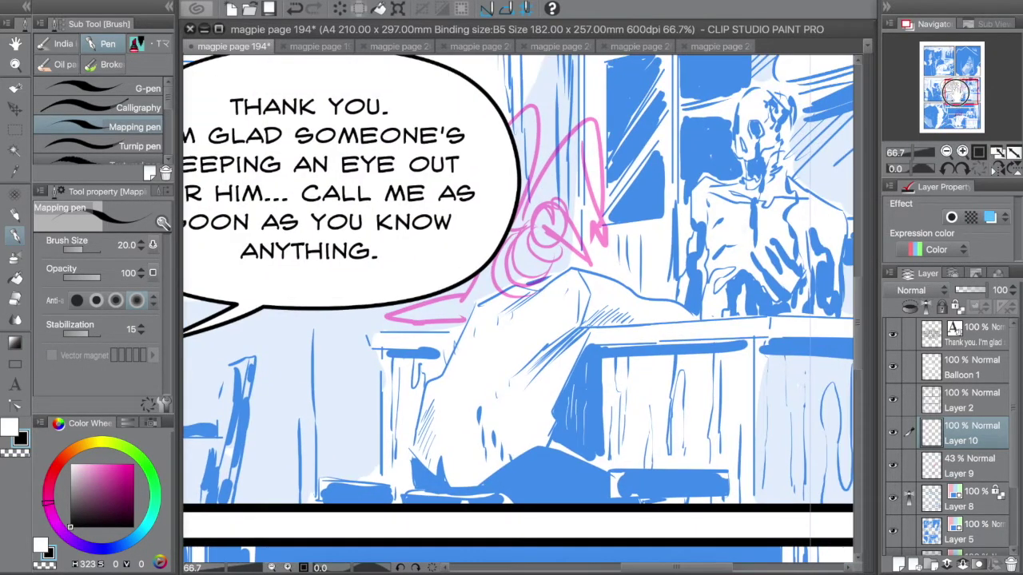
pyautogui.click(315, 46)
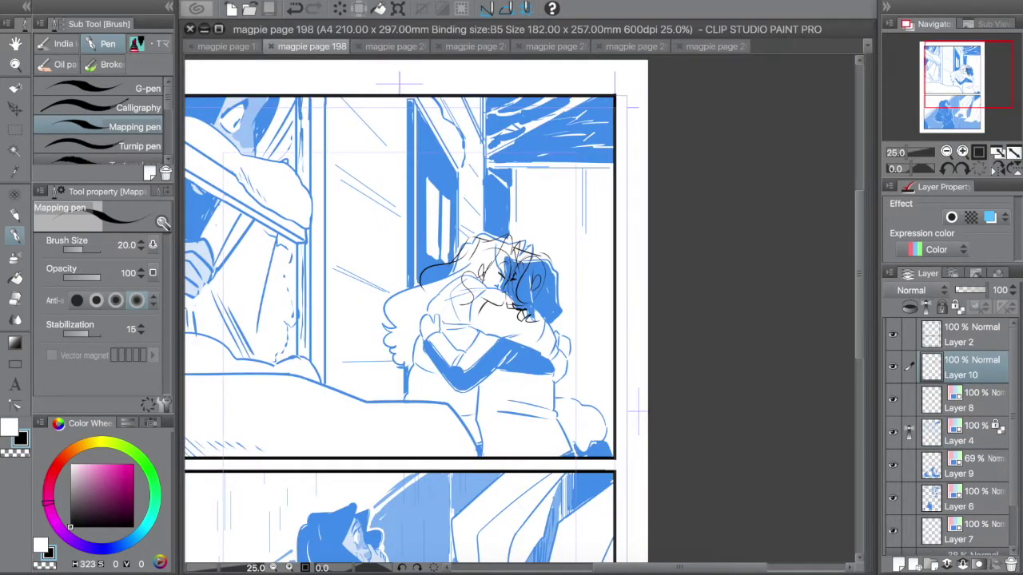
pyautogui.click(962, 151)
pyautogui.click(963, 151)
pyautogui.moveTo(985, 290); pyautogui.dragTo(968, 294)
pyautogui.click(899, 563)
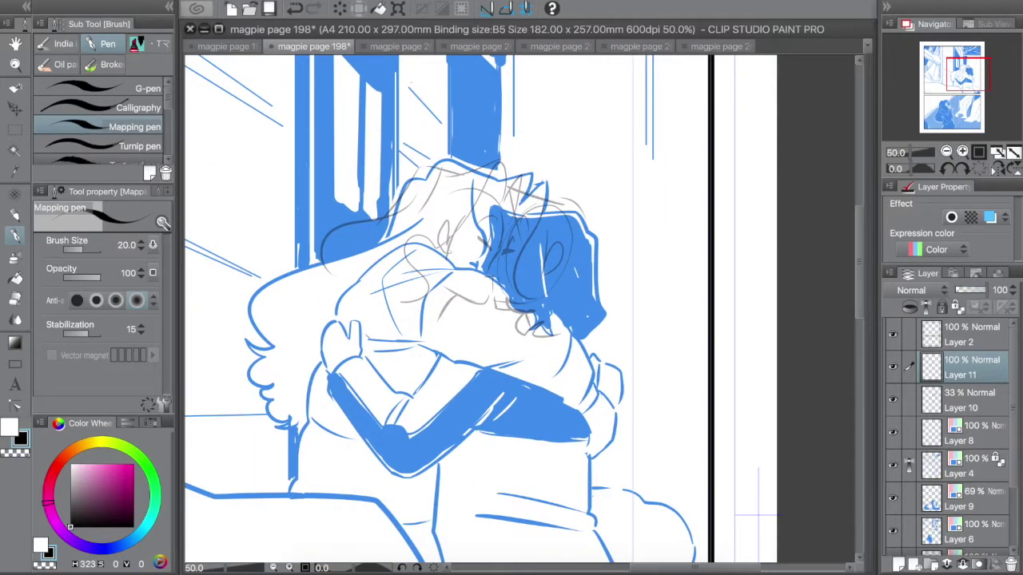
# Ink the dark-haired figure's brow, nose and closed eye over the faded sketch of the hugging couple.
pyautogui.click(963, 151)
pyautogui.click(962, 151)
pyautogui.moveTo(548, 102); pyautogui.dragTo(503, 148)
pyautogui.hotkey('ctrl', 'z')
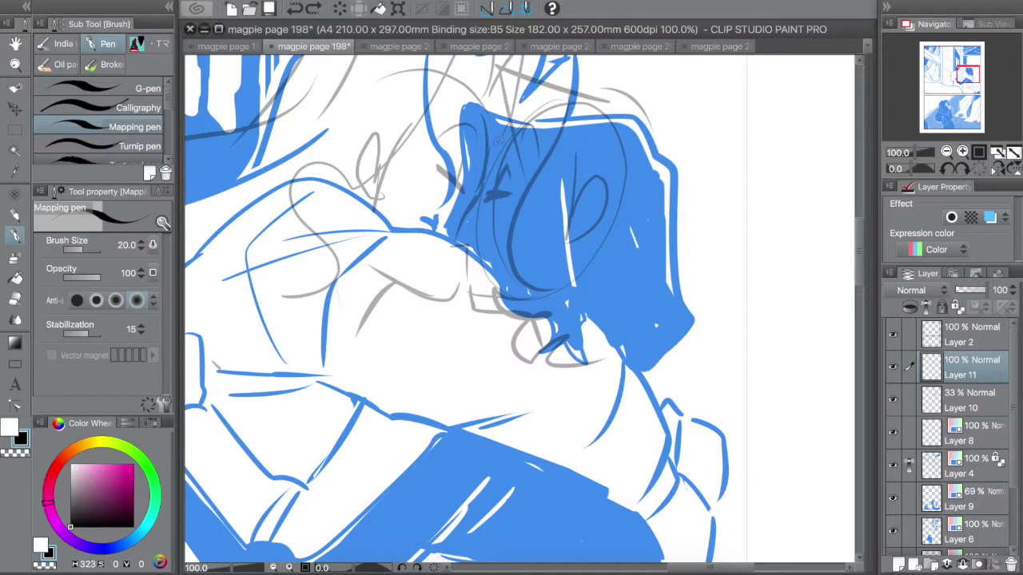
pyautogui.moveTo(549, 104)
pyautogui.mouseDown()
pyautogui.moveTo(497, 143)
pyautogui.moveTo(459, 221)
pyautogui.mouseUp()
pyautogui.hotkey('ctrl', 'z')
pyautogui.moveTo(491, 150); pyautogui.dragTo(453, 241)
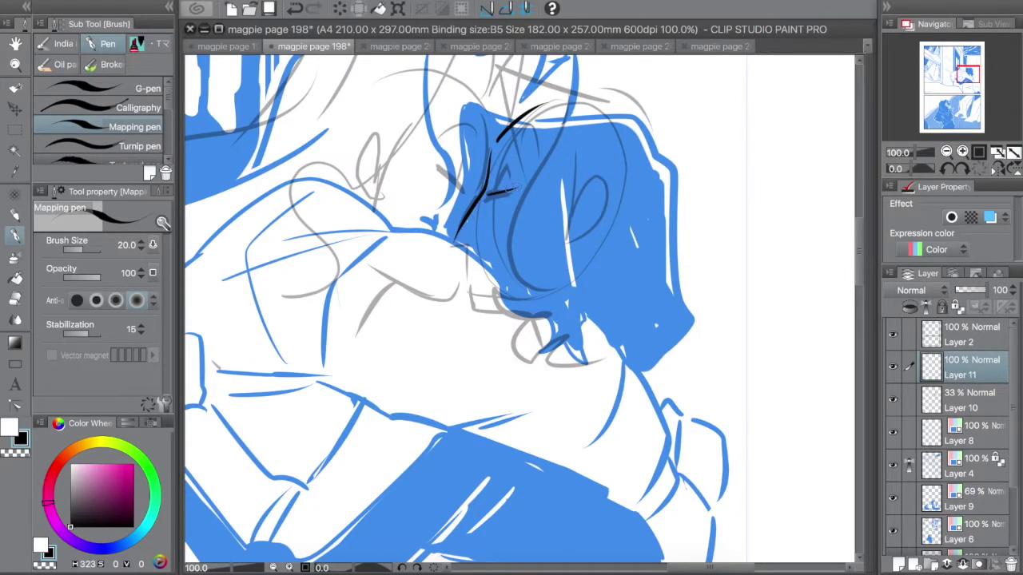
pyautogui.moveTo(486, 197)
pyautogui.mouseDown()
pyautogui.moveTo(521, 184)
pyautogui.moveTo(503, 195)
pyautogui.mouseUp()
pyautogui.hotkey('ctrl', 'z')
pyautogui.press('e')
pyautogui.press('p')
pyautogui.moveTo(496, 145); pyautogui.dragTo(524, 155)
# Fade the blue artwork by setting Layer 9 to 50%, Layer 4 to 58% and Layer 6 to 45% opacity, and reselect Layer 11.
pyautogui.click(947, 151)
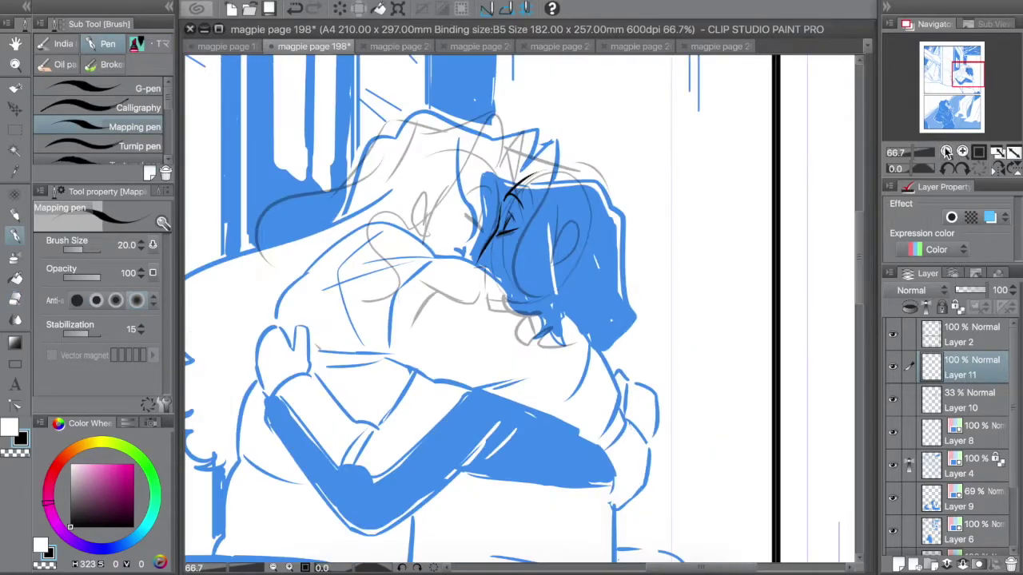
pyautogui.click(946, 151)
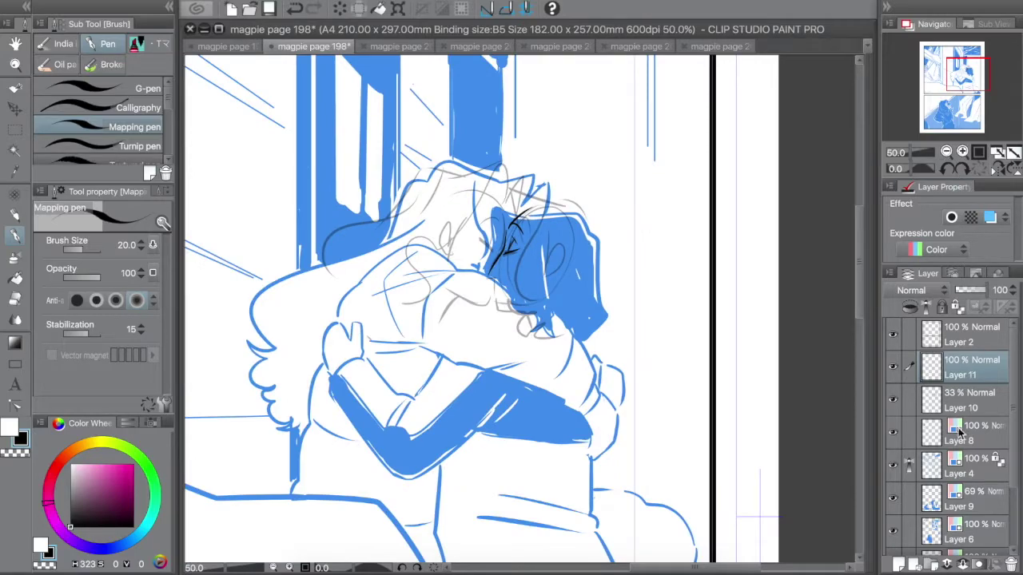
pyautogui.click(970, 494)
pyautogui.moveTo(974, 296); pyautogui.dragTo(969, 290)
pyautogui.click(968, 467)
pyautogui.click(973, 292)
pyautogui.click(974, 504)
pyautogui.click(974, 521)
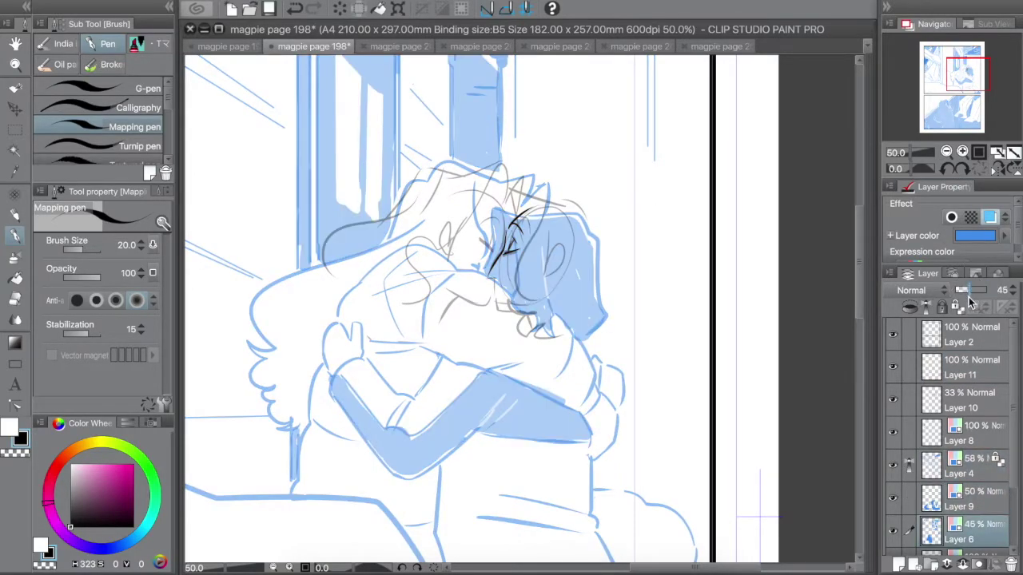
pyautogui.click(897, 374)
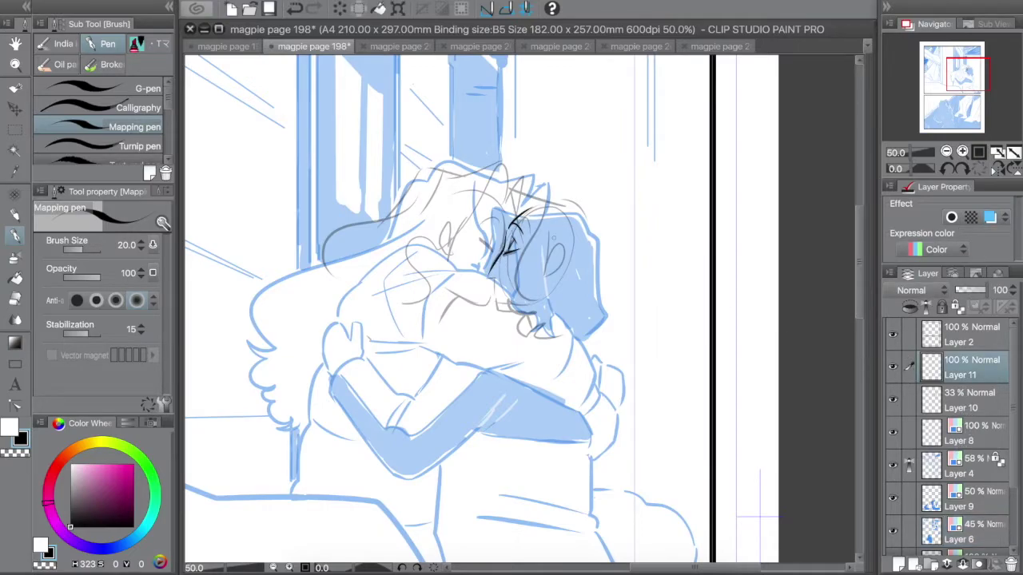
# Ink the light-haired figure's facial features and the fringe strands between the hugging couple's faces.
pyautogui.click(962, 151)
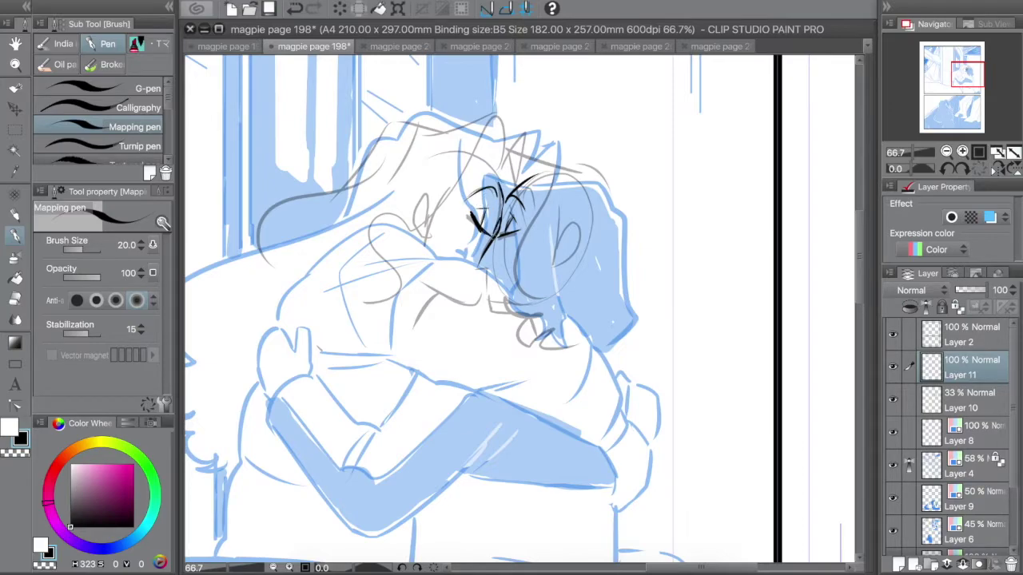
pyautogui.moveTo(441, 207)
pyautogui.mouseDown()
pyautogui.moveTo(442, 251)
pyautogui.moveTo(429, 239)
pyautogui.mouseUp()
pyautogui.hotkey('ctrl', 'z')
pyautogui.moveTo(497, 176)
pyautogui.mouseDown()
pyautogui.moveTo(413, 232)
pyautogui.moveTo(525, 171)
pyautogui.mouseUp()
pyautogui.press('e')
pyautogui.press('p')
pyautogui.moveTo(588, 172)
pyautogui.mouseDown()
pyautogui.moveTo(516, 195)
pyautogui.moveTo(539, 164)
pyautogui.moveTo(532, 240)
pyautogui.mouseUp()
pyautogui.hotkey('ctrl', 'z')
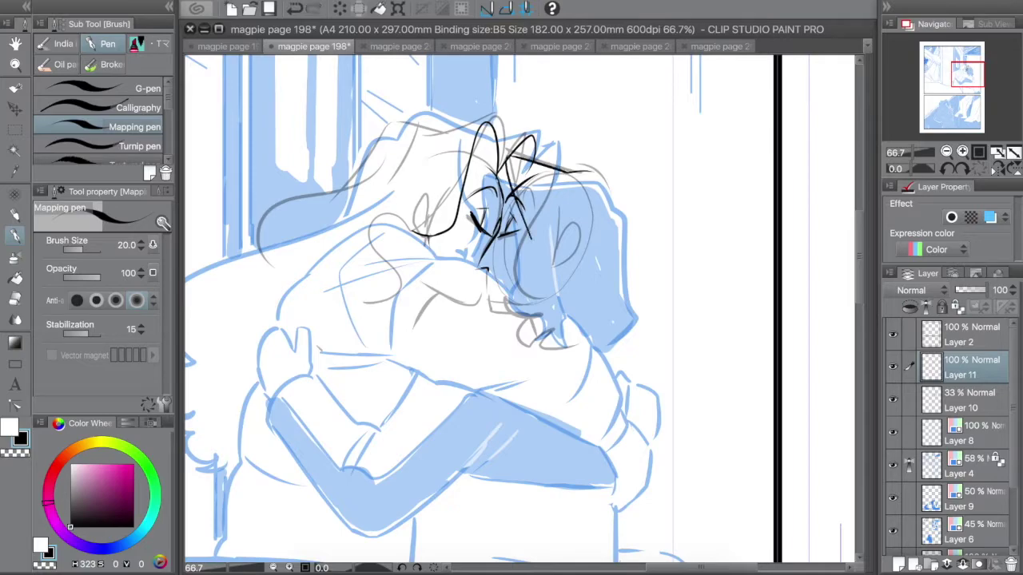
# Ink the dark-haired figure's front lock and the wavy outer contour of the hair down to the nape.
pyautogui.moveTo(541, 197); pyautogui.dragTo(525, 294)
pyautogui.press('e')
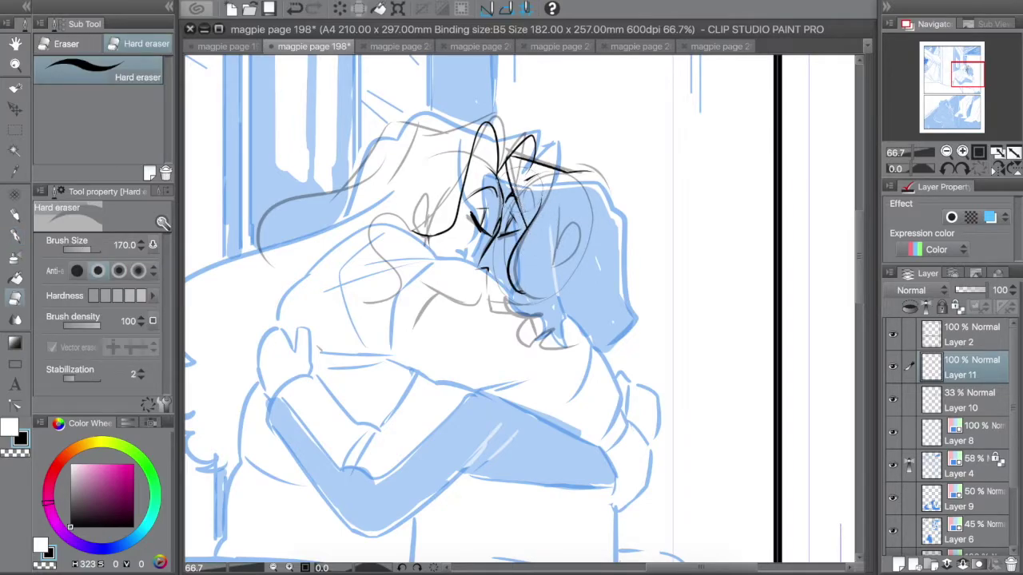
pyautogui.press('p')
pyautogui.moveTo(547, 164)
pyautogui.mouseDown()
pyautogui.moveTo(616, 181)
pyautogui.moveTo(668, 342)
pyautogui.mouseUp()
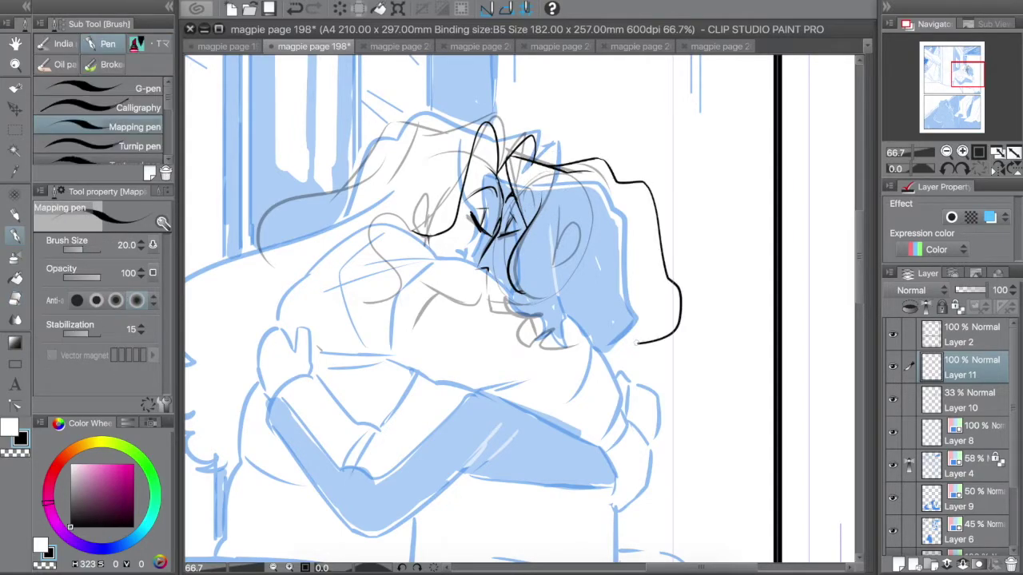
pyautogui.hotkey('ctrl', 'z')
pyautogui.moveTo(547, 163)
pyautogui.mouseDown()
pyautogui.moveTo(613, 181)
pyautogui.moveTo(673, 322)
pyautogui.moveTo(620, 356)
pyautogui.mouseUp()
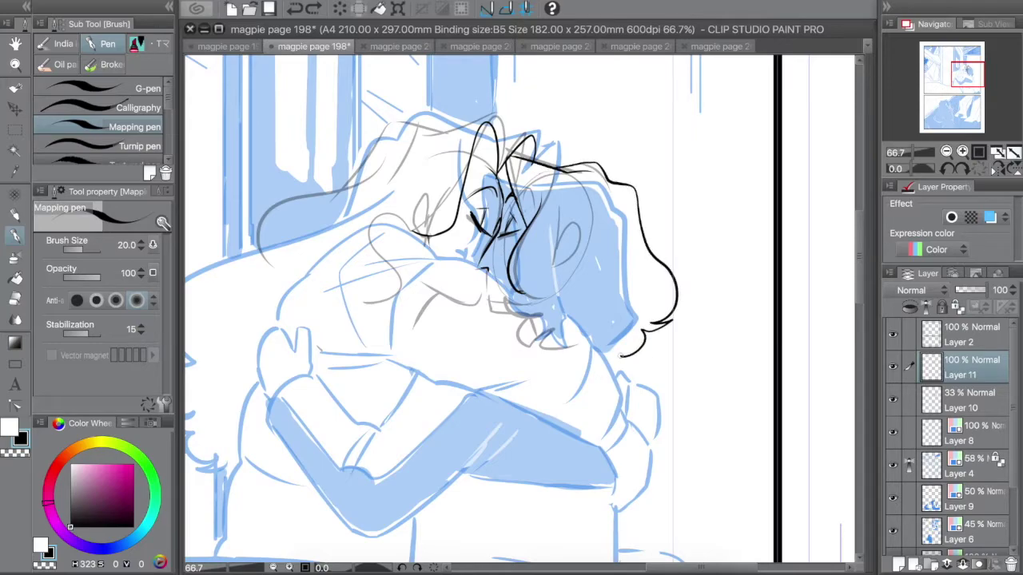
# Transform the inked head lines on Layer 11, scaling them down slightly over the hugging couple.
pyautogui.hotkey('ctrl', 't')
pyautogui.moveTo(674, 120); pyautogui.dragTo(662, 136)
pyautogui.press('Return')
pyautogui.press('e')
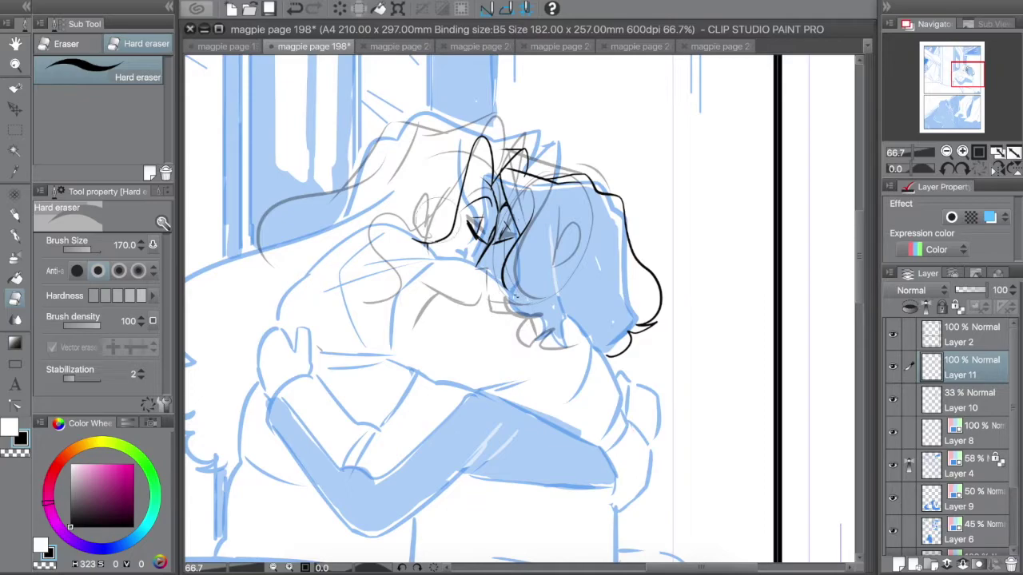
# Ink the light-haired figure's outer hair contour over the crown and down the back, plus one inner strand.
pyautogui.press('p')
pyautogui.moveTo(489, 130)
pyautogui.mouseDown()
pyautogui.moveTo(402, 117)
pyautogui.moveTo(318, 246)
pyautogui.mouseUp()
pyautogui.press('e')
pyautogui.press('p')
pyautogui.press('e')
pyautogui.press('p')
pyautogui.moveTo(437, 165); pyautogui.dragTo(406, 222)
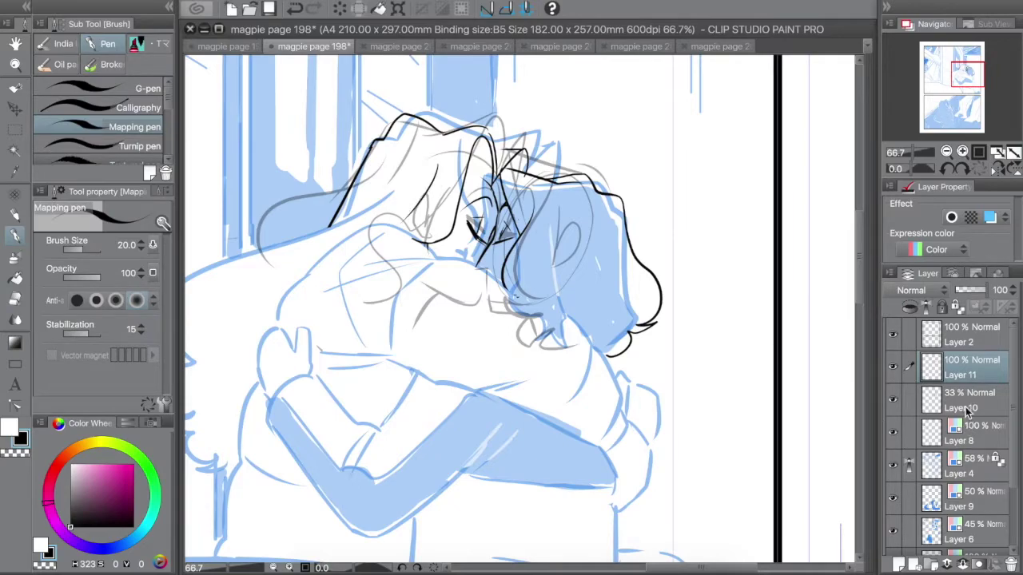
# Hide the rough sketch on Layer 10 and save the page.
pyautogui.click(892, 399)
pyautogui.click(946, 152)
pyautogui.click(947, 152)
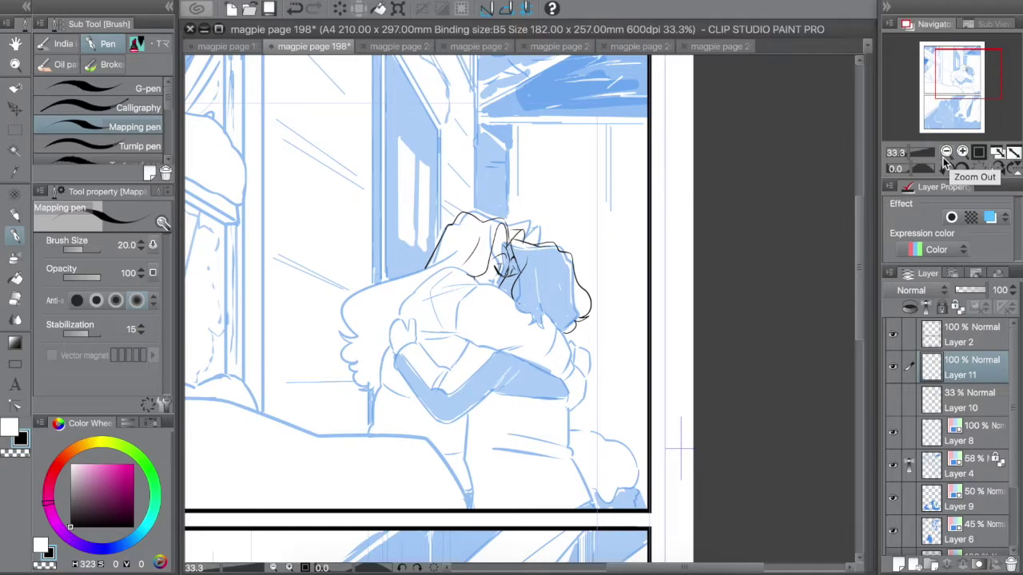
pyautogui.press('super+s')
pyautogui.click(946, 152)
pyautogui.moveTo(951, 106); pyautogui.dragTo(953, 84)
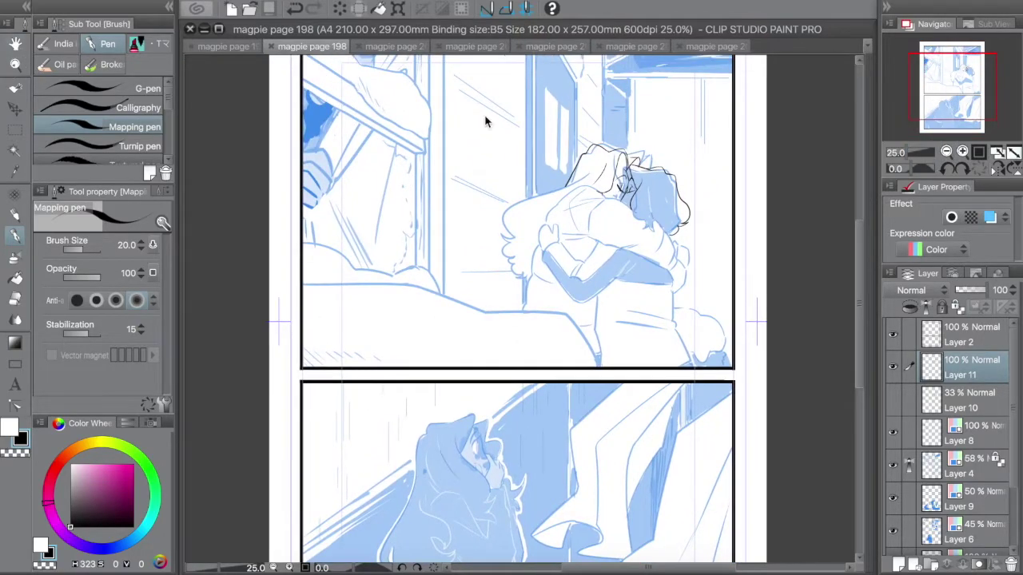
# Ink the crown line of the light-haired figure's hair and the jawlines below the hugging couple's faces, cleaning up around the chins.
pyautogui.press('super+space')
pyautogui.moveTo(485, 119); pyautogui.dragTo(770, 343)
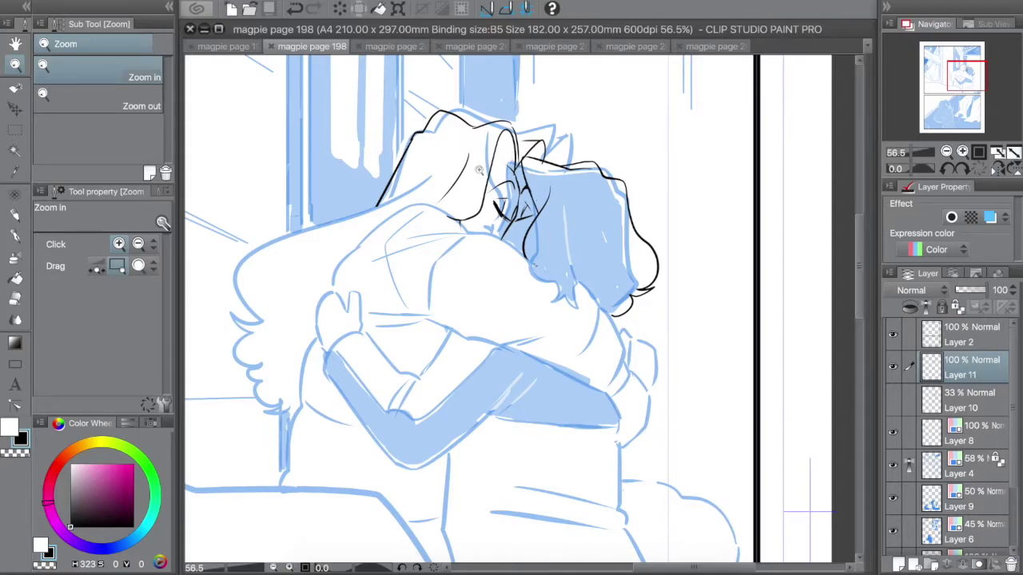
pyautogui.press('p')
pyautogui.moveTo(486, 126); pyautogui.dragTo(511, 126)
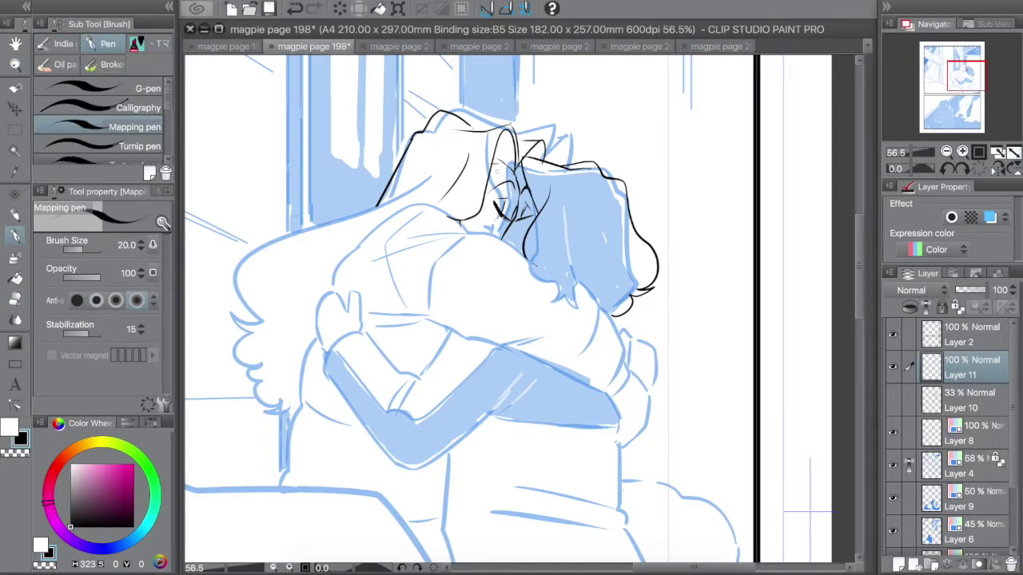
pyautogui.hotkey('ctrl', 'z')
pyautogui.moveTo(462, 250)
pyautogui.mouseDown()
pyautogui.moveTo(502, 278)
pyautogui.moveTo(544, 281)
pyautogui.mouseUp()
pyautogui.press('e')
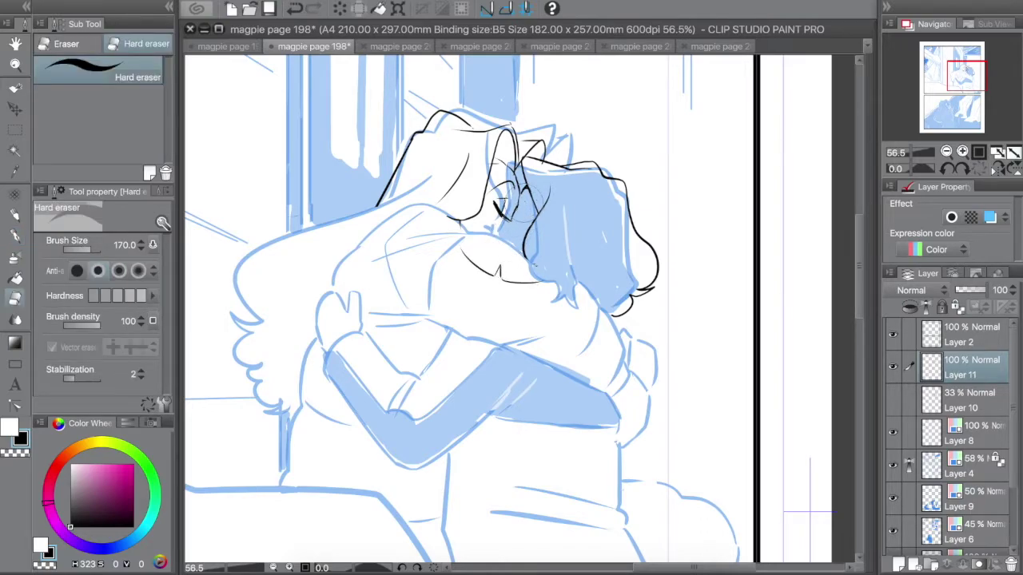
pyautogui.press('p')
pyautogui.press('e')
pyautogui.moveTo(503, 242)
pyautogui.mouseDown()
pyautogui.moveTo(464, 246)
pyautogui.moveTo(493, 277)
pyautogui.mouseUp()
# Try reworking the lines between the couple's faces, and clear the head ink on Layer 11 with the Layer 10 sketch shown again.
pyautogui.press('p')
pyautogui.press('e')
pyautogui.press('p')
pyautogui.moveTo(518, 209); pyautogui.dragTo(501, 239)
pyautogui.hotkey('ctrl', 'z')
pyautogui.moveTo(500, 239)
pyautogui.mouseDown()
pyautogui.moveTo(510, 242)
pyautogui.moveTo(497, 277)
pyautogui.moveTo(535, 281)
pyautogui.moveTo(655, 142)
pyautogui.mouseUp()
pyautogui.press('e')
pyautogui.press('p')
pyautogui.press('e')
pyautogui.press('p')
pyautogui.press('e')
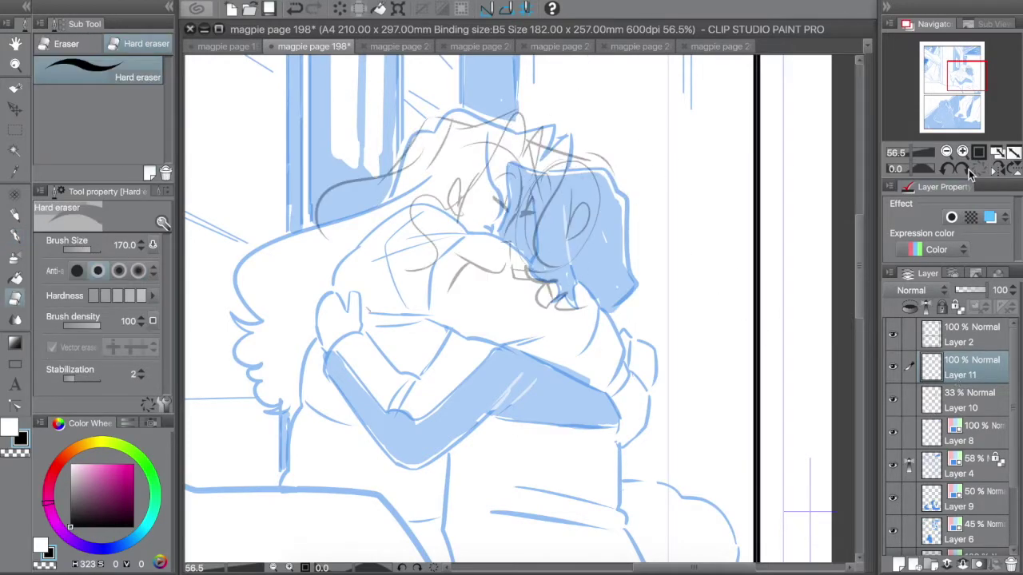
# Ink both figures' jawlines afresh on Layer 11 and the profile line separating their faces.
pyautogui.click(962, 152)
pyautogui.click(962, 152)
pyautogui.click(970, 71)
pyautogui.press('p')
pyautogui.moveTo(340, 390); pyautogui.dragTo(510, 429)
pyautogui.moveTo(422, 369)
pyautogui.mouseDown()
pyautogui.moveTo(451, 264)
pyautogui.moveTo(493, 225)
pyautogui.mouseUp()
# Ink the closed eyes and eyebrows of both hugging figures.
pyautogui.moveTo(401, 276); pyautogui.dragTo(424, 306)
pyautogui.moveTo(433, 265); pyautogui.dragTo(417, 305)
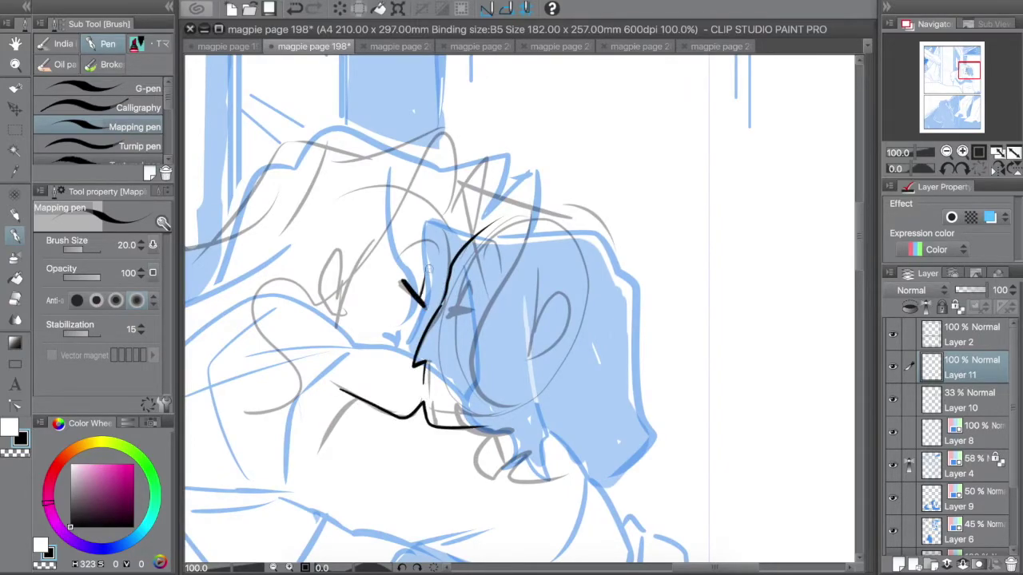
pyautogui.moveTo(395, 261); pyautogui.dragTo(438, 243)
pyautogui.moveTo(476, 305); pyautogui.dragTo(445, 314)
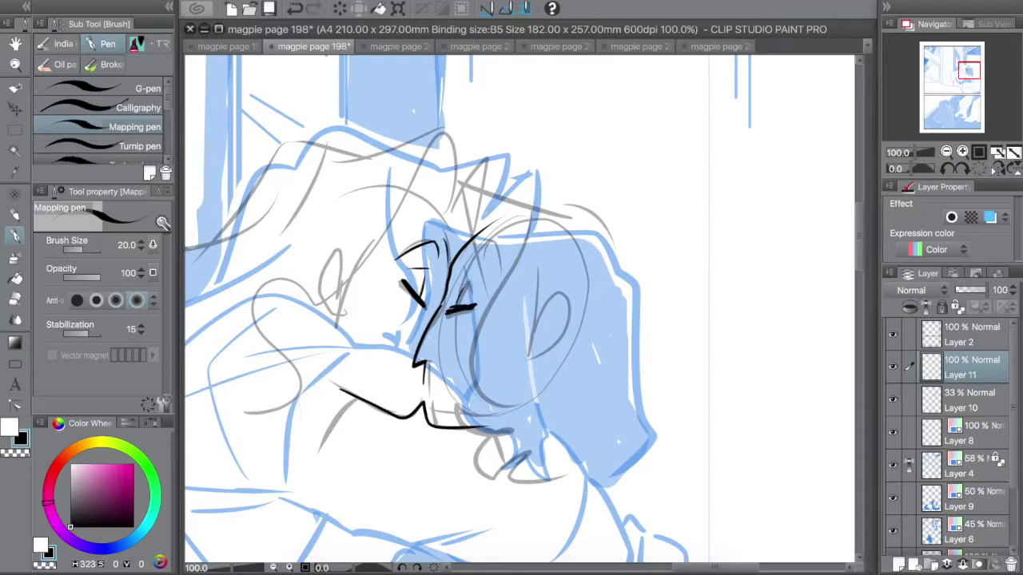
pyautogui.moveTo(466, 245); pyautogui.dragTo(486, 277)
pyautogui.moveTo(460, 250); pyautogui.dragTo(478, 260)
# Refine the notch between the chins and ink the light-haired figure's neck line, cheek edge and forehead arc.
pyautogui.press('e')
pyautogui.press('p')
pyautogui.moveTo(422, 404)
pyautogui.mouseDown()
pyautogui.moveTo(404, 414)
pyautogui.moveTo(418, 393)
pyautogui.moveTo(426, 422)
pyautogui.mouseUp()
pyautogui.press('e')
pyautogui.press('p')
pyautogui.moveTo(341, 392); pyautogui.dragTo(318, 450)
pyautogui.moveTo(342, 299); pyautogui.dragTo(337, 346)
pyautogui.moveTo(402, 219); pyautogui.dragTo(453, 253)
pyautogui.press('e')
pyautogui.press('p')
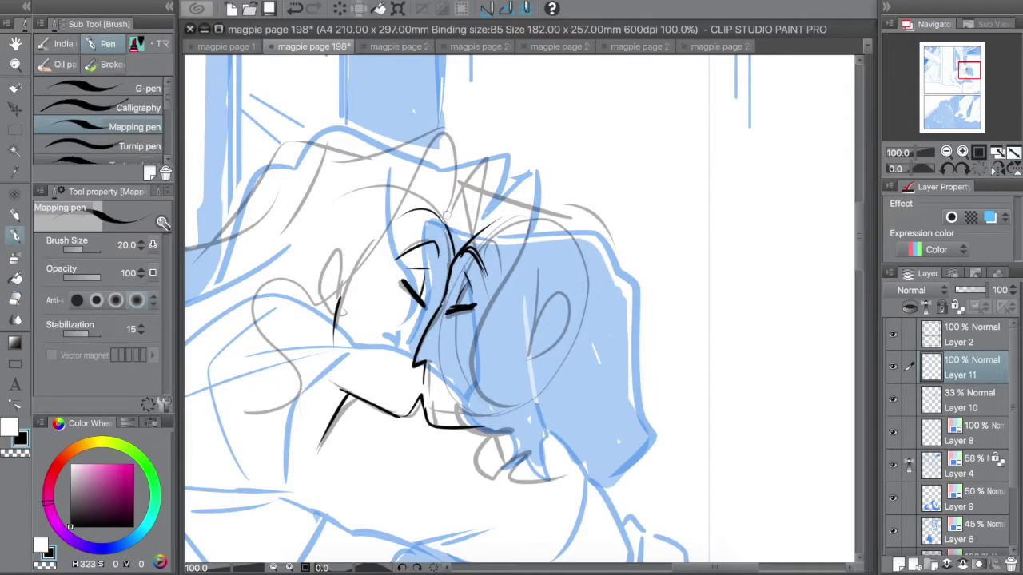
# Ink the light-haired figure's looping fringe and the dark-haired figure's front hairline, undoing unsatisfactory strokes.
pyautogui.moveTo(452, 218)
pyautogui.mouseDown()
pyautogui.moveTo(314, 322)
pyautogui.moveTo(341, 302)
pyautogui.mouseUp()
pyautogui.hotkey('ctrl', 'z')
pyautogui.moveTo(588, 214)
pyautogui.mouseDown()
pyautogui.moveTo(559, 218)
pyautogui.moveTo(494, 309)
pyautogui.moveTo(511, 213)
pyautogui.moveTo(509, 319)
pyautogui.mouseUp()
pyautogui.hotkey('ctrl', 'z')
# Fade the rough sketch by setting Layer 10 to 10% opacity.
pyautogui.click(952, 398)
pyautogui.click(999, 290)
pyautogui.write('10')
pyautogui.press('Return')
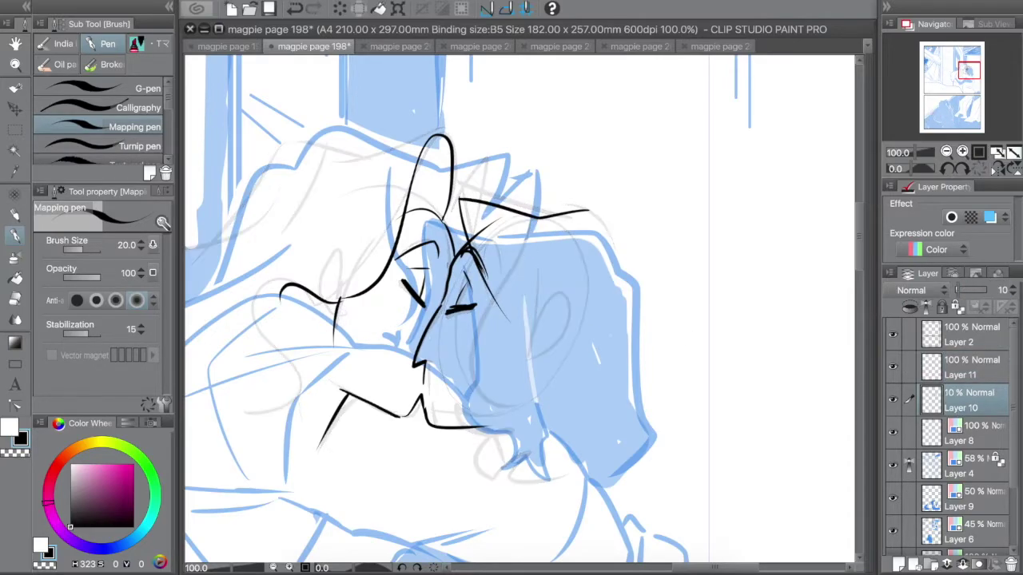
pyautogui.click(946, 151)
pyautogui.click(946, 151)
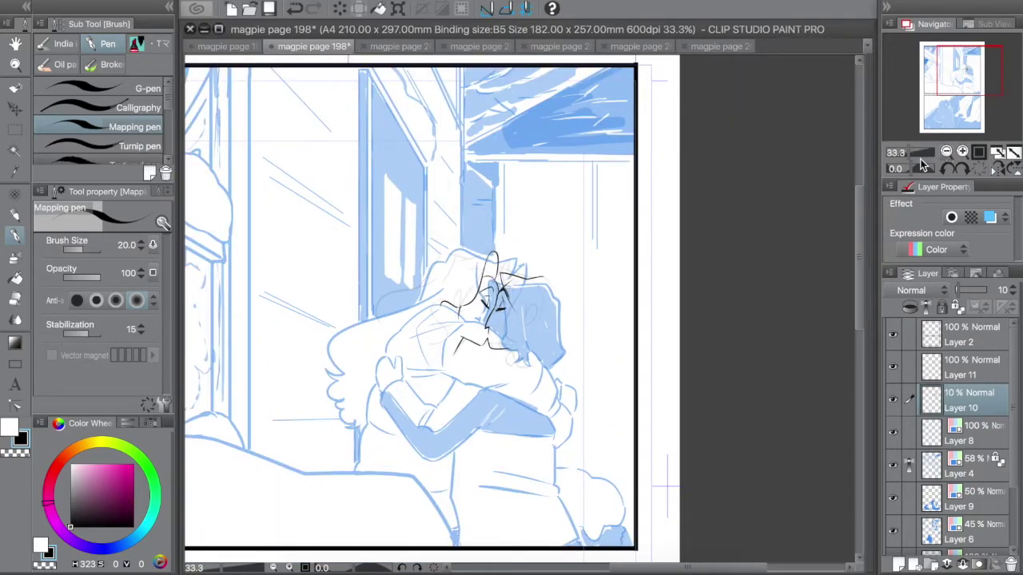